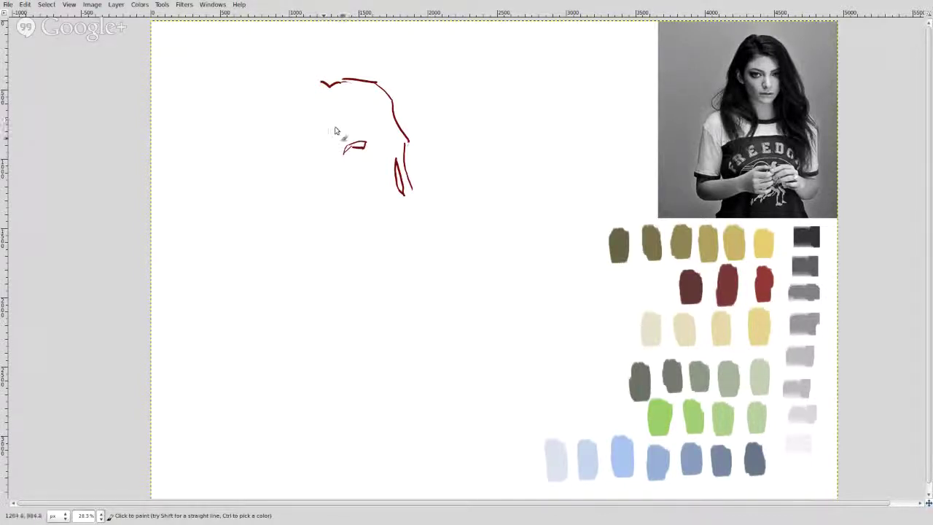
Sketch the portrait's forehead hairline, the left eyebrow, both eyes and the nose in dark red lines
mouse_move(363, 143)
left_mouse_down()
mouse_move(351, 119)
mouse_move(315, 120)
left_mouse_up()
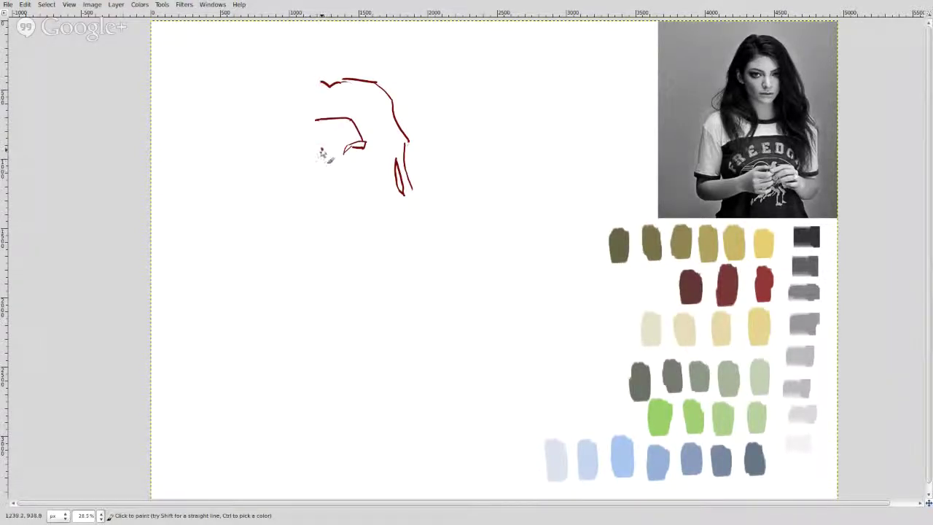
mouse_move(325, 150)
left_mouse_down()
mouse_move(295, 142)
mouse_move(305, 149)
mouse_move(291, 152)
mouse_move(326, 159)
left_mouse_up()
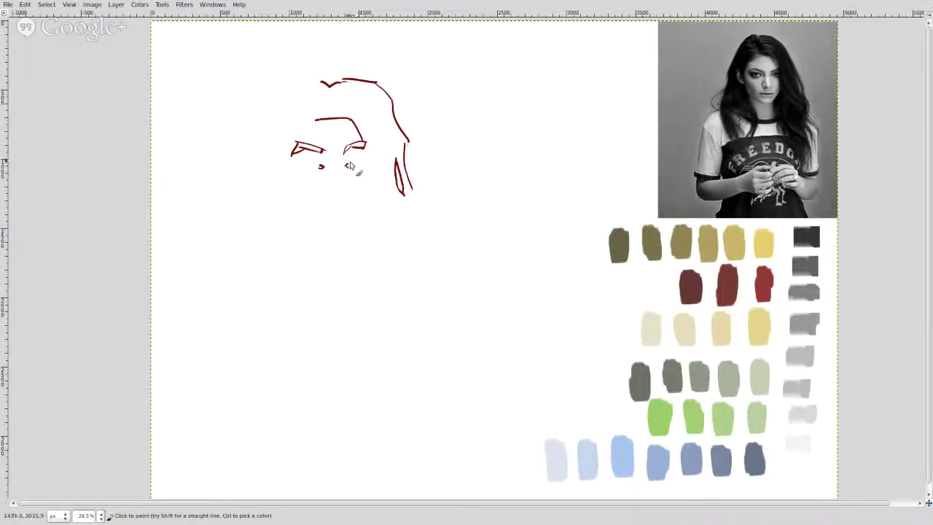
left_click_drag(347, 167, 356, 170)
left_click_drag(313, 165, 312, 171)
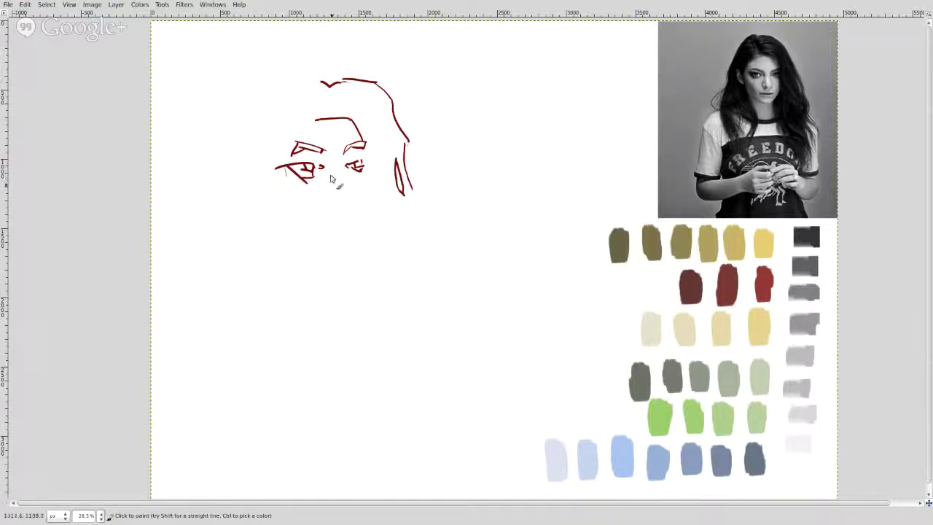
mouse_move(328, 164)
left_mouse_down()
mouse_move(332, 199)
mouse_move(344, 195)
left_mouse_up()
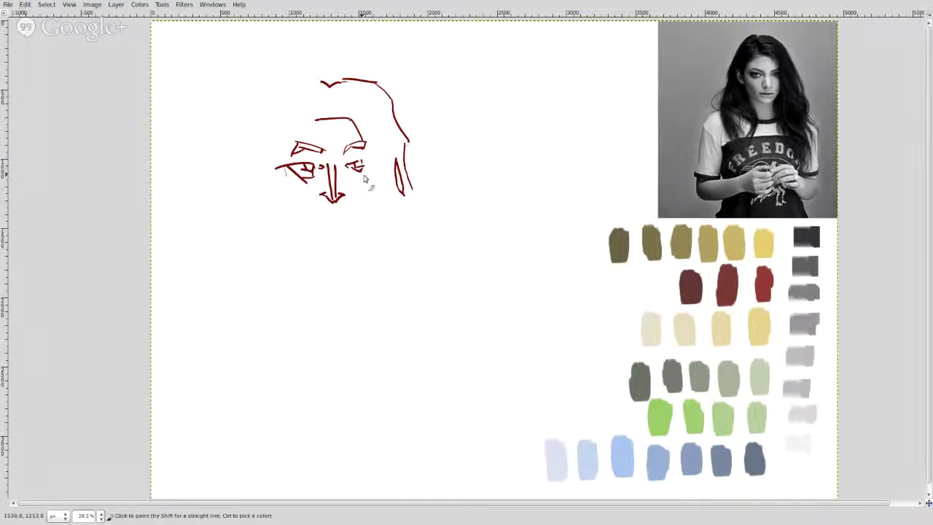
Sketch the edge of the right cheek, the lips and a short chin line below them
left_click_drag(363, 170, 365, 192)
left_click_drag(314, 229, 343, 222)
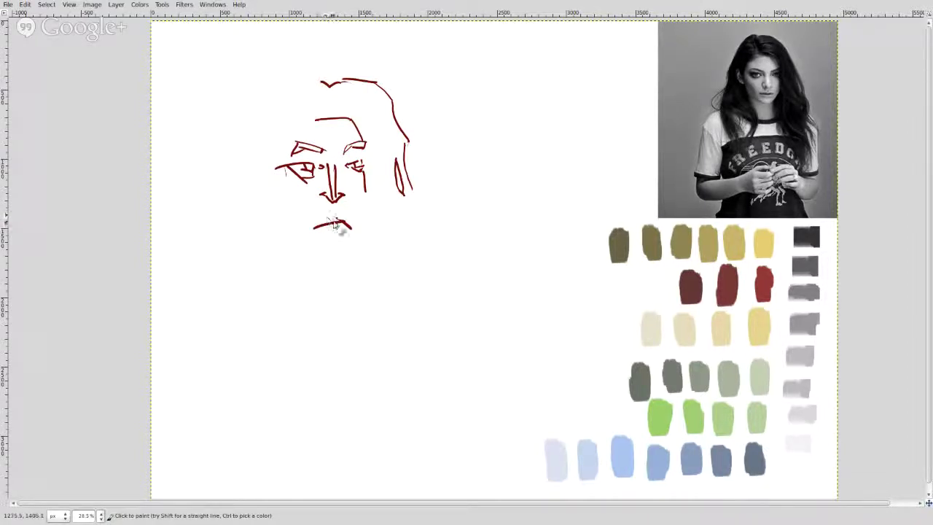
left_click_drag(332, 219, 317, 229)
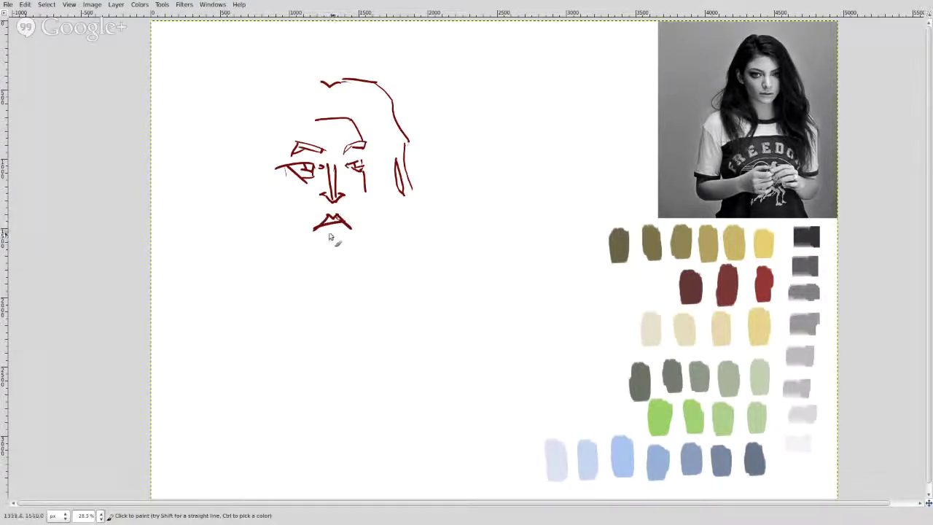
left_click_drag(346, 225, 334, 229)
left_click_drag(323, 258, 322, 256)
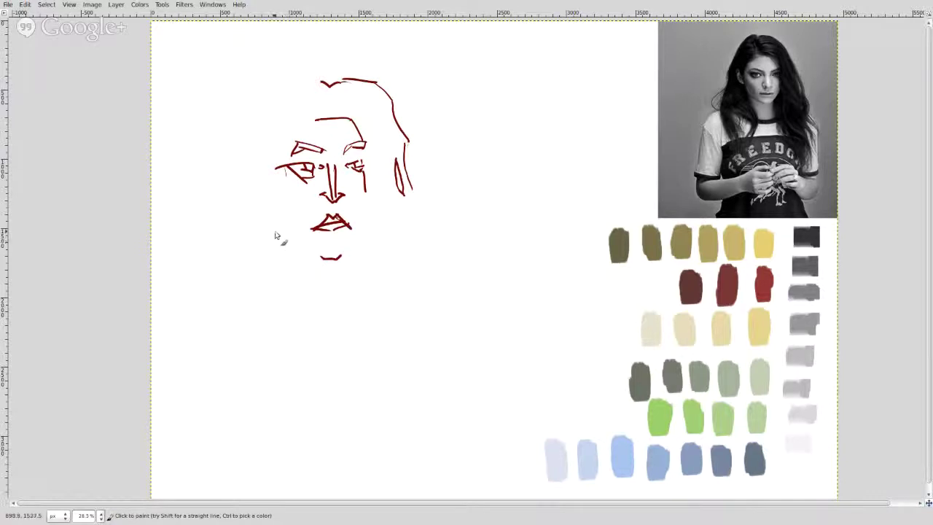
Outline the face from the left temple along the jaw to the right cheek and close the hairline
left_click_drag(271, 235, 316, 256)
left_click_drag(284, 143, 279, 198)
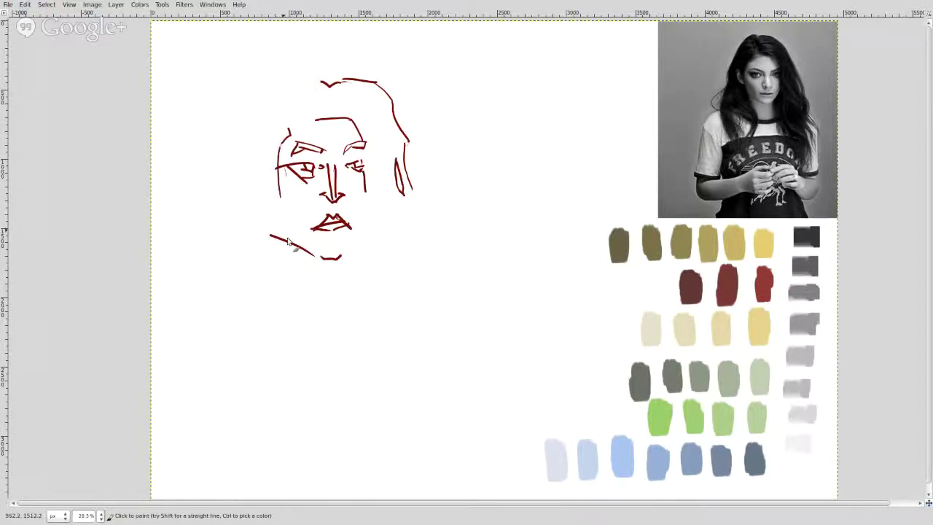
left_click_drag(278, 204, 283, 241)
left_click_drag(341, 260, 369, 215)
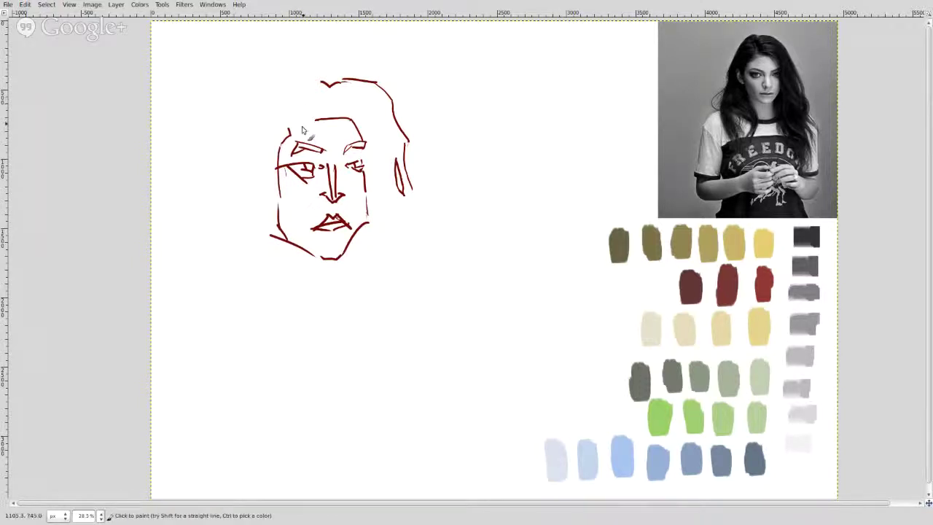
left_click_drag(289, 129, 313, 122)
Sketch the ear beside the face and outline the left side of the hair up to the parting
left_click_drag(263, 174, 270, 195)
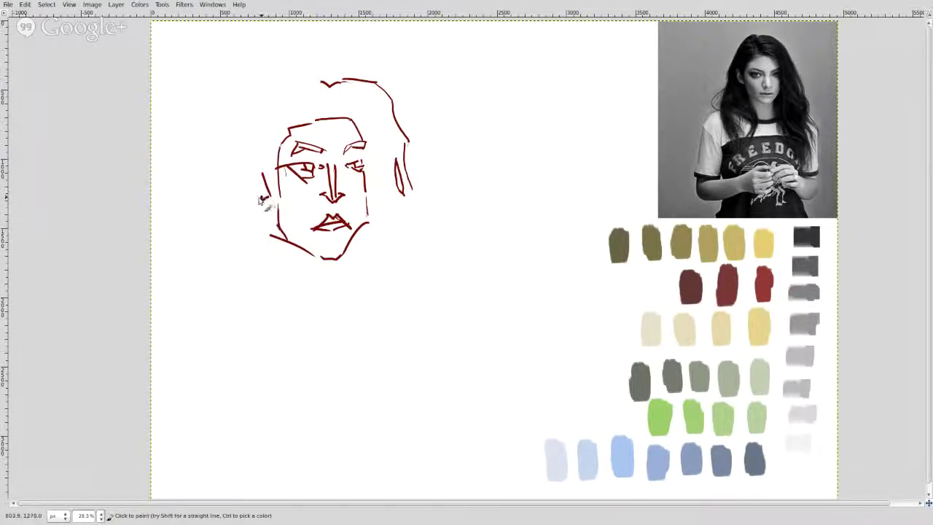
left_click_drag(257, 196, 251, 173)
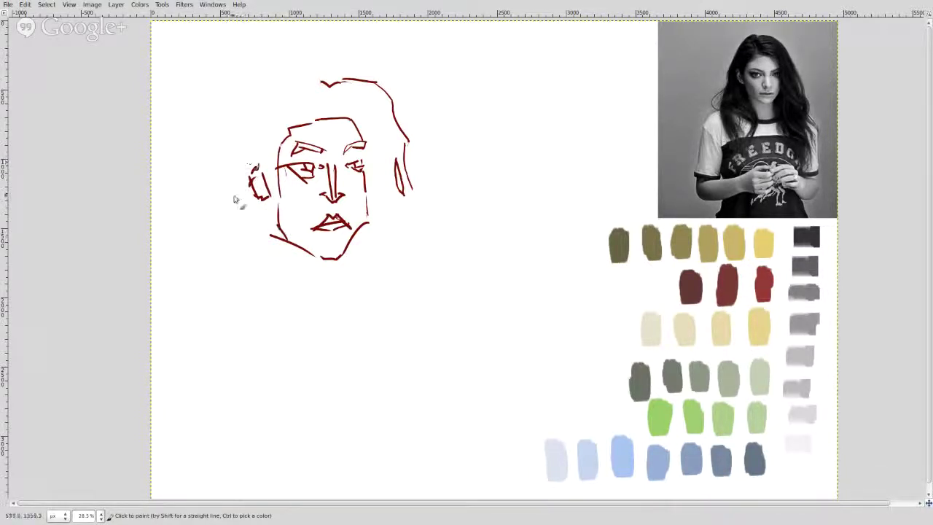
mouse_move(222, 180)
left_mouse_down()
mouse_move(248, 80)
mouse_move(242, 134)
mouse_move(265, 91)
mouse_move(335, 83)
left_mouse_up()
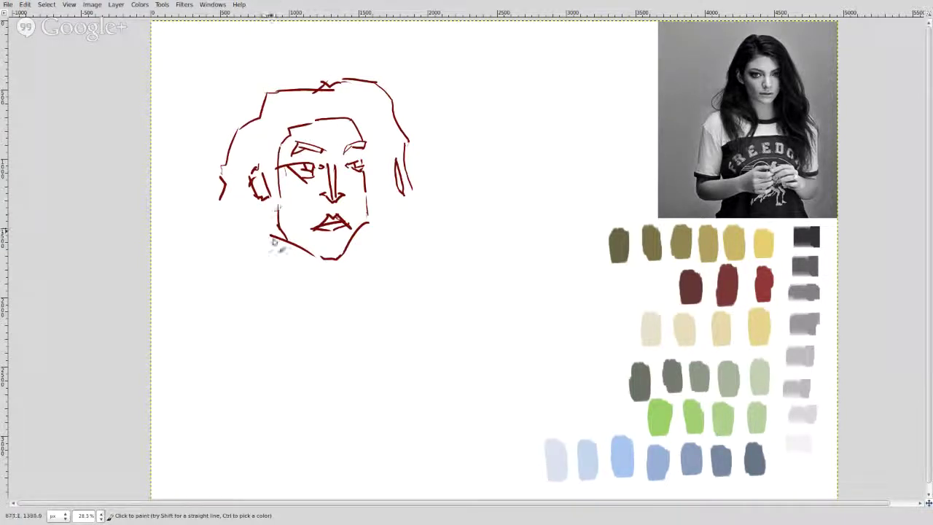
Draw the left side of the neck and the long hair locks falling over the left shoulder
left_click_drag(277, 236, 280, 252)
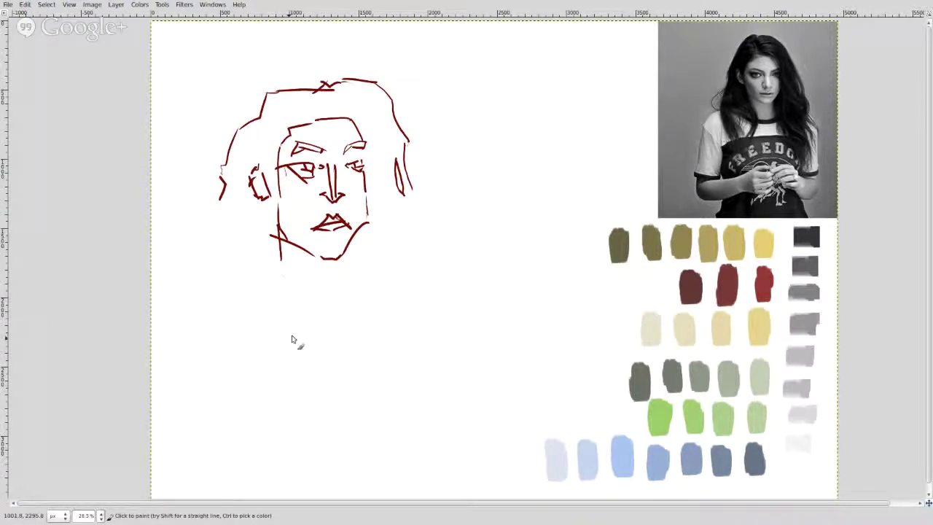
mouse_move(273, 349)
left_mouse_down()
mouse_move(300, 312)
mouse_move(278, 257)
left_mouse_up()
left_click_drag(298, 317, 276, 346)
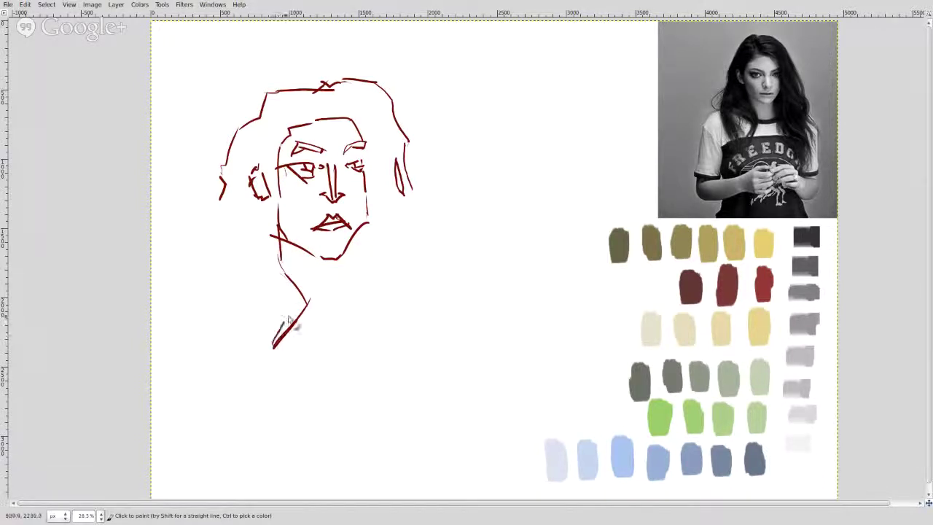
left_click_drag(290, 311, 266, 345)
left_click_drag(282, 293, 267, 334)
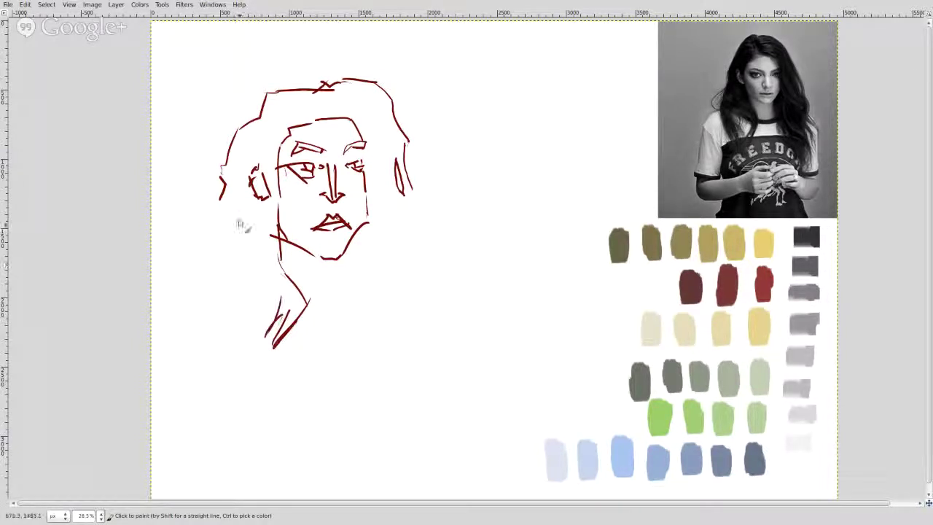
left_click_drag(252, 264, 286, 293)
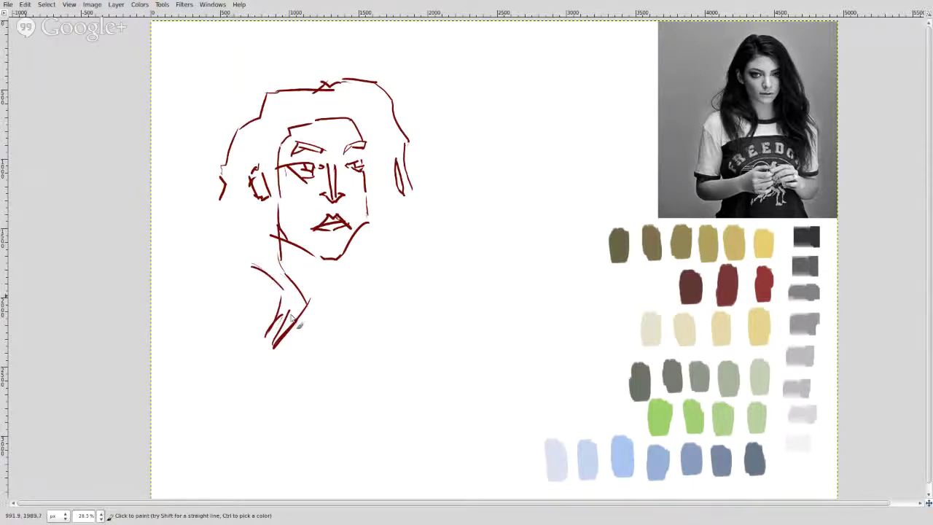
mouse_move(244, 267)
left_mouse_down()
mouse_move(240, 356)
mouse_move(218, 320)
mouse_move(229, 363)
mouse_move(233, 335)
mouse_move(202, 237)
mouse_move(216, 259)
mouse_move(221, 223)
left_mouse_up()
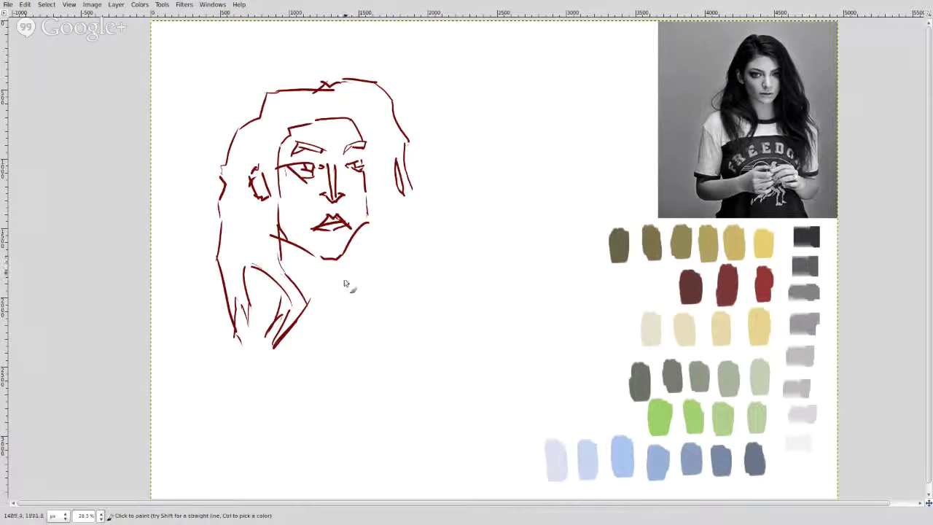
Draw the right side of the neck with the collar, and outline the wavy hair falling on the right
mouse_move(349, 248)
left_mouse_down()
mouse_move(348, 285)
mouse_move(304, 294)
mouse_move(356, 297)
mouse_move(337, 310)
mouse_move(332, 302)
left_mouse_up()
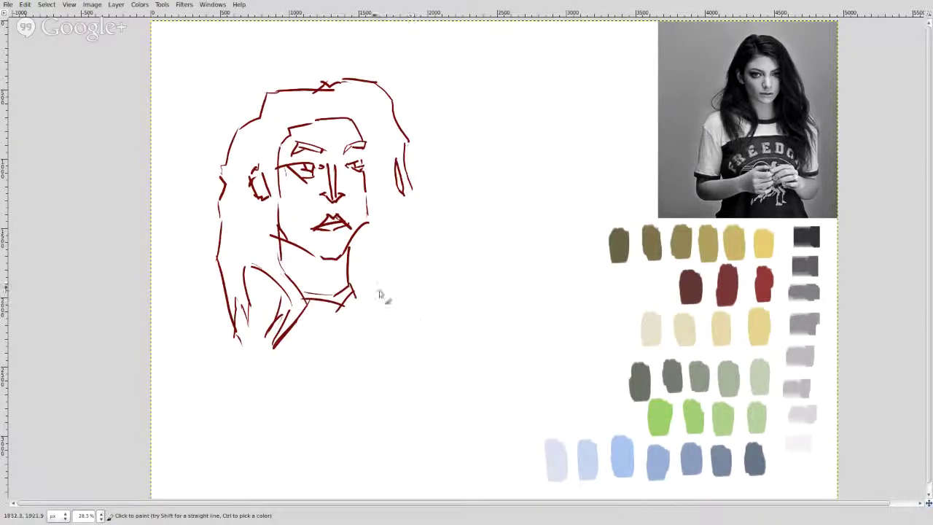
mouse_move(353, 304)
left_mouse_down()
mouse_move(411, 381)
mouse_move(412, 399)
mouse_move(423, 379)
mouse_move(418, 352)
left_mouse_up()
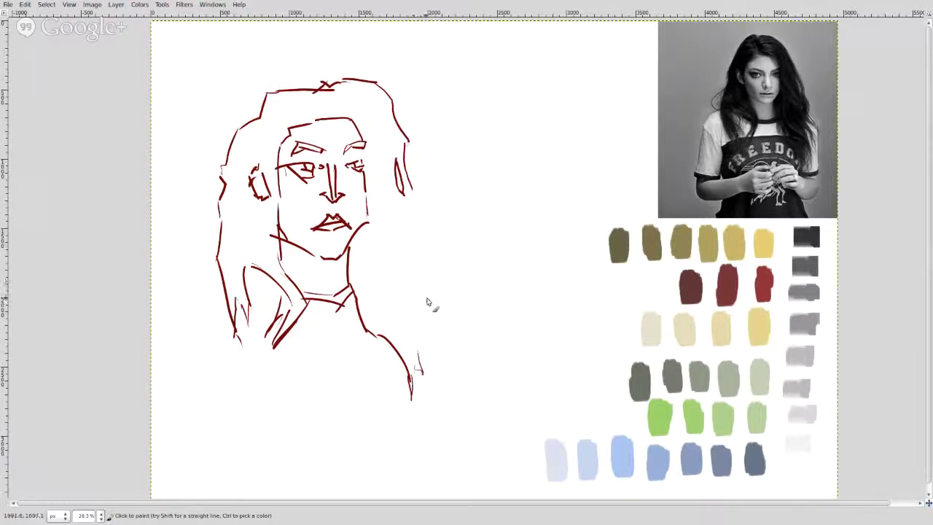
left_click_drag(407, 304, 418, 348)
mouse_move(410, 301)
left_mouse_down()
mouse_move(435, 318)
mouse_move(430, 299)
mouse_move(400, 281)
left_mouse_up()
left_click_drag(412, 202, 427, 284)
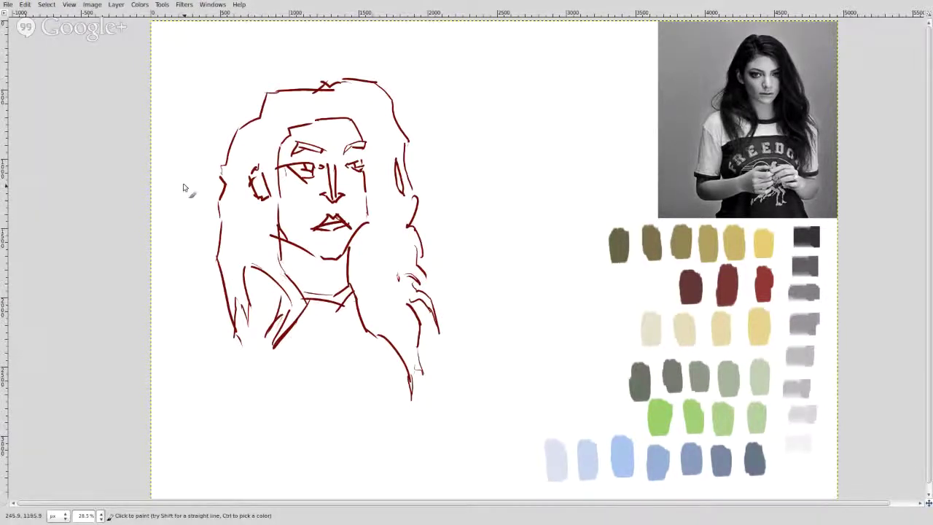
Add an outward wave to the hair on the left and inner strands to the locks on the right
mouse_move(188, 227)
left_mouse_down()
mouse_move(223, 245)
mouse_move(193, 203)
mouse_move(216, 173)
mouse_move(201, 200)
mouse_move(205, 232)
left_mouse_up()
left_click_drag(205, 232, 223, 243)
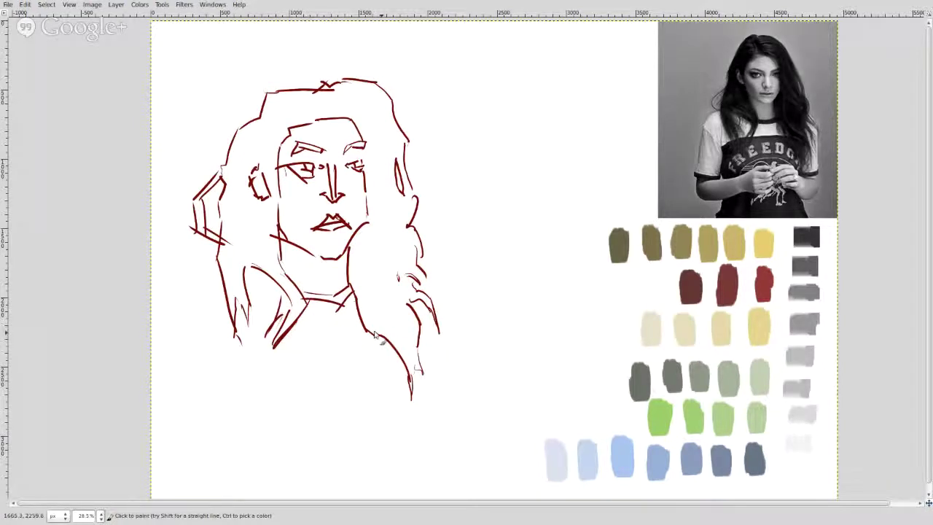
mouse_move(361, 277)
left_mouse_down()
mouse_move(367, 307)
mouse_move(407, 347)
left_mouse_up()
left_click_drag(382, 315, 401, 330)
left_click_drag(363, 270, 373, 299)
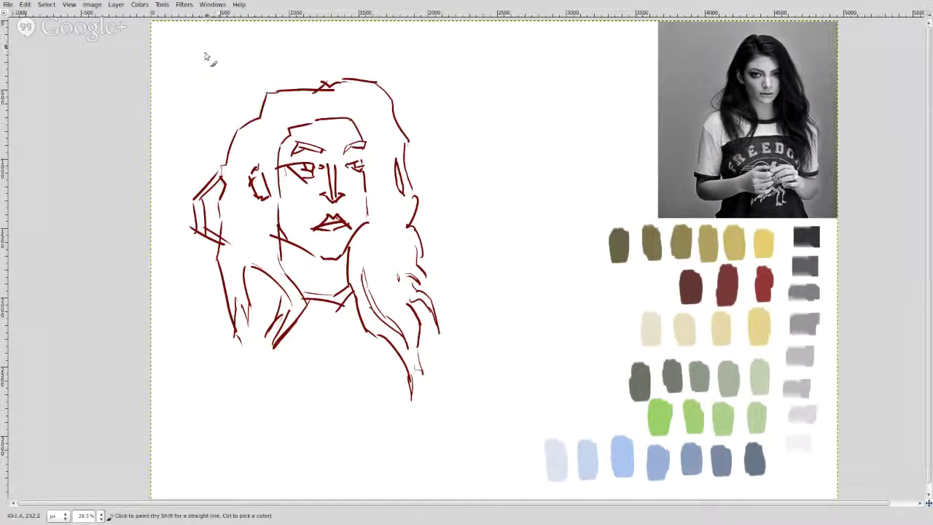
Draw a row of outlined block lettering ending in a square dot above the portrait's head
left_click_drag(203, 35, 207, 70)
mouse_move(199, 34)
left_mouse_down()
mouse_move(230, 43)
mouse_move(207, 73)
mouse_move(234, 70)
mouse_move(214, 39)
mouse_move(236, 53)
mouse_move(238, 71)
mouse_move(258, 71)
mouse_move(247, 61)
mouse_move(255, 39)
mouse_move(287, 75)
mouse_move(309, 71)
left_mouse_up()
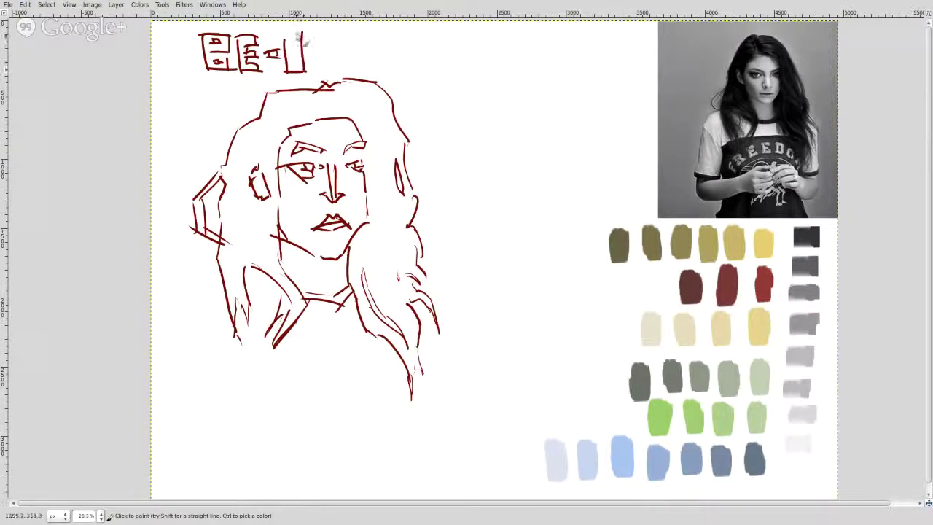
mouse_move(282, 35)
left_mouse_down()
mouse_move(304, 34)
mouse_move(290, 56)
left_mouse_up()
left_click_drag(289, 45, 296, 54)
mouse_move(289, 55)
left_mouse_down()
mouse_move(318, 51)
mouse_move(315, 40)
mouse_move(318, 70)
left_mouse_up()
left_click_drag(318, 35, 338, 37)
mouse_move(342, 43)
left_mouse_down()
mouse_move(329, 54)
mouse_move(343, 67)
left_mouse_up()
mouse_move(341, 68)
left_mouse_down()
mouse_move(321, 59)
mouse_move(363, 69)
mouse_move(355, 63)
left_mouse_up()
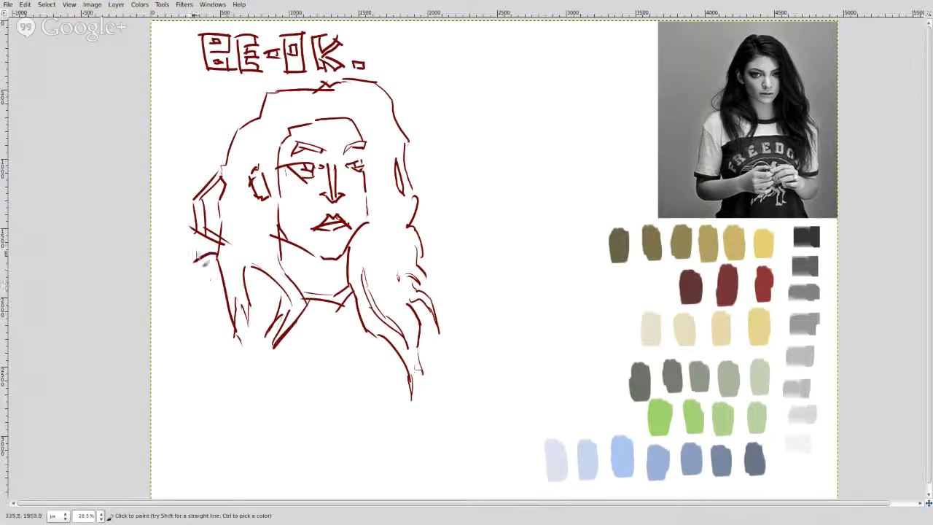
Outline the left shoulder and the sleeve with its folds and banded cuff
mouse_move(197, 255)
left_mouse_down()
mouse_move(190, 318)
mouse_move(208, 320)
mouse_move(221, 356)
left_mouse_up()
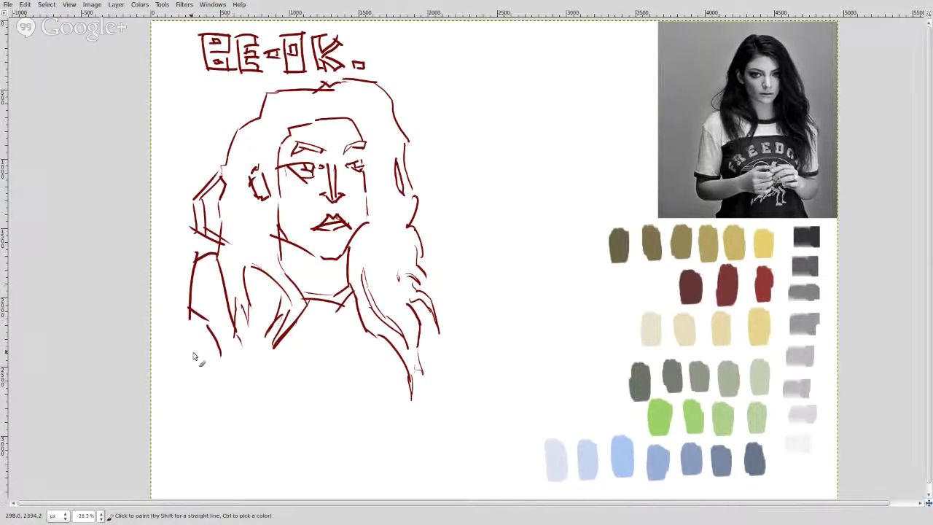
mouse_move(192, 327)
left_mouse_down()
mouse_move(186, 415)
mouse_move(226, 411)
mouse_move(230, 366)
mouse_move(212, 351)
left_mouse_up()
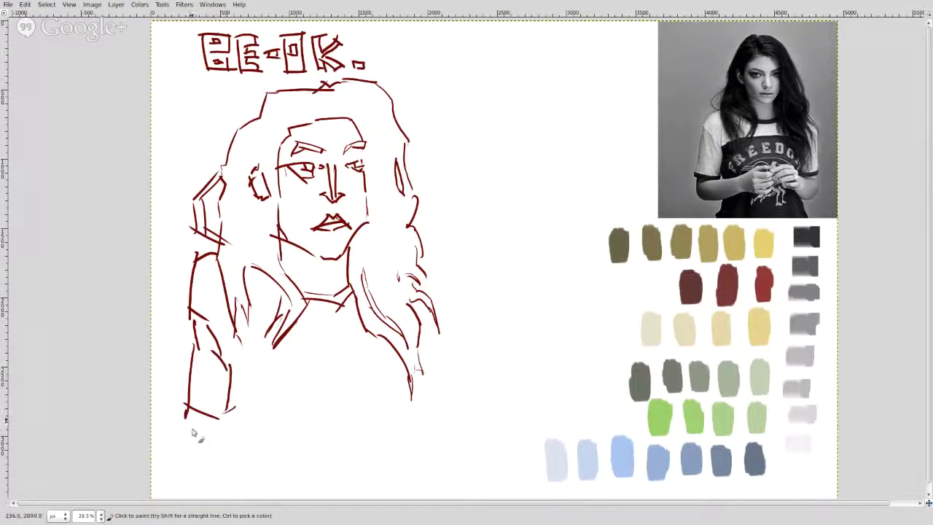
mouse_move(187, 417)
left_mouse_down()
mouse_move(215, 428)
mouse_move(233, 415)
mouse_move(228, 408)
mouse_move(186, 445)
left_mouse_up()
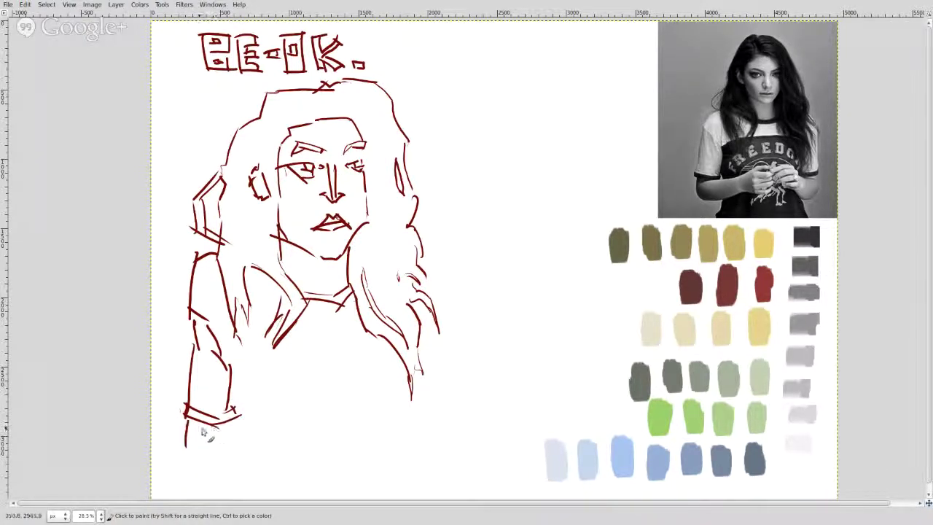
Draw the forearm bent across the body with its elbow and wrist, and the upper fingers of the hand
mouse_move(194, 436)
left_mouse_down()
mouse_move(225, 430)
mouse_move(283, 446)
mouse_move(349, 417)
left_mouse_up()
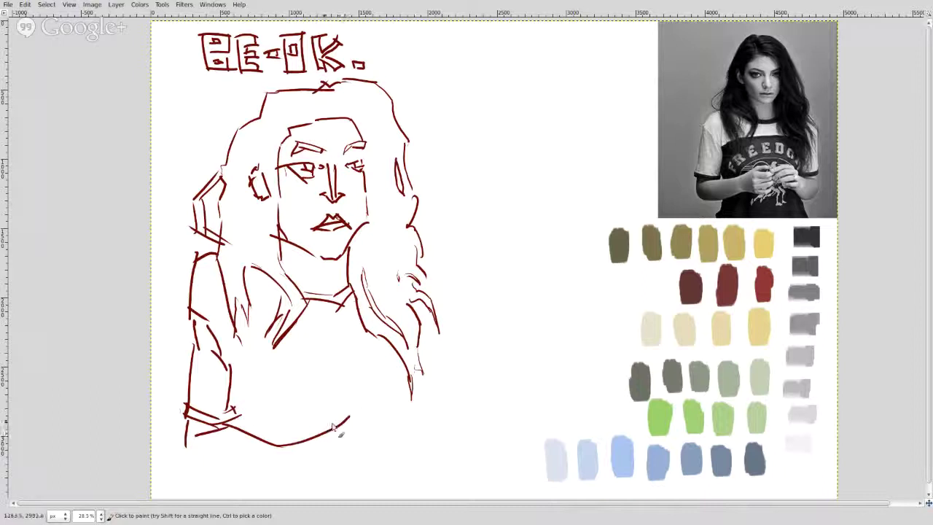
left_click_drag(349, 418, 379, 421)
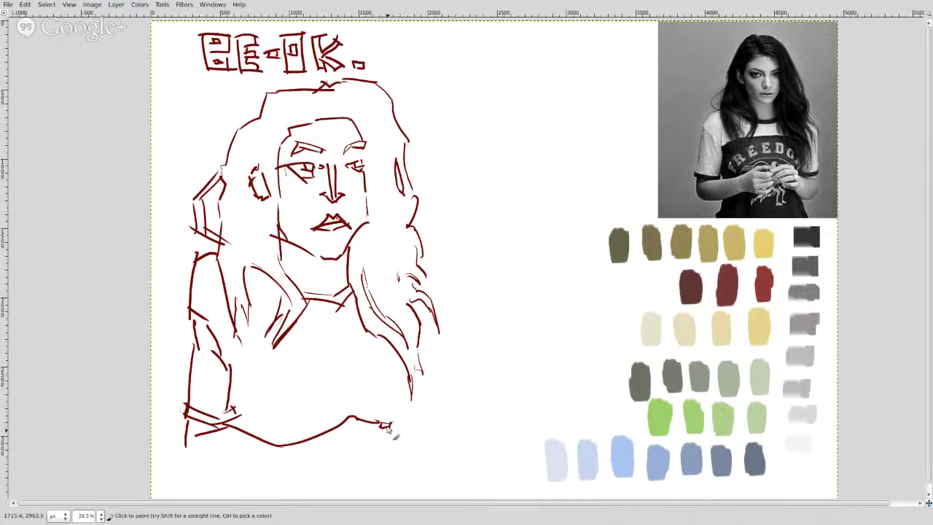
mouse_move(390, 434)
left_mouse_down()
mouse_move(349, 432)
mouse_move(378, 452)
mouse_move(402, 453)
mouse_move(356, 448)
left_mouse_up()
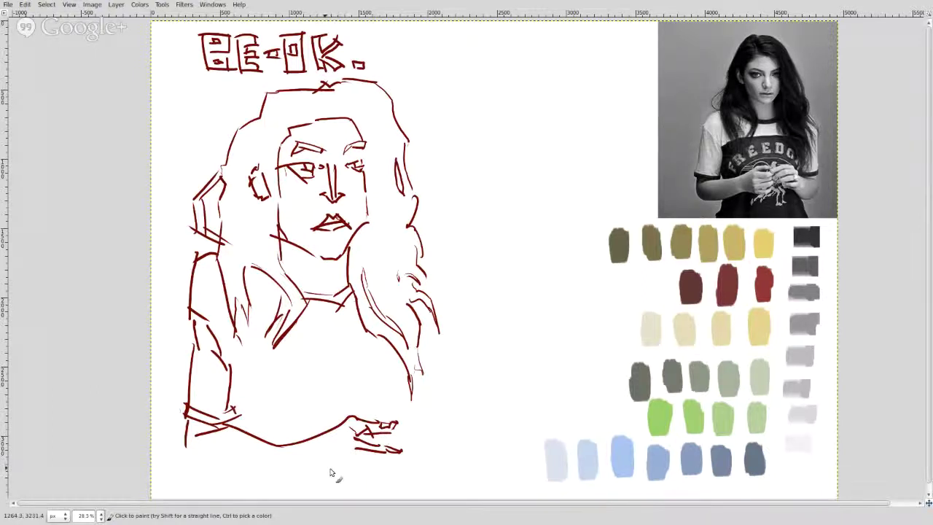
left_click_drag(317, 464, 345, 468)
left_click_drag(351, 423, 349, 471)
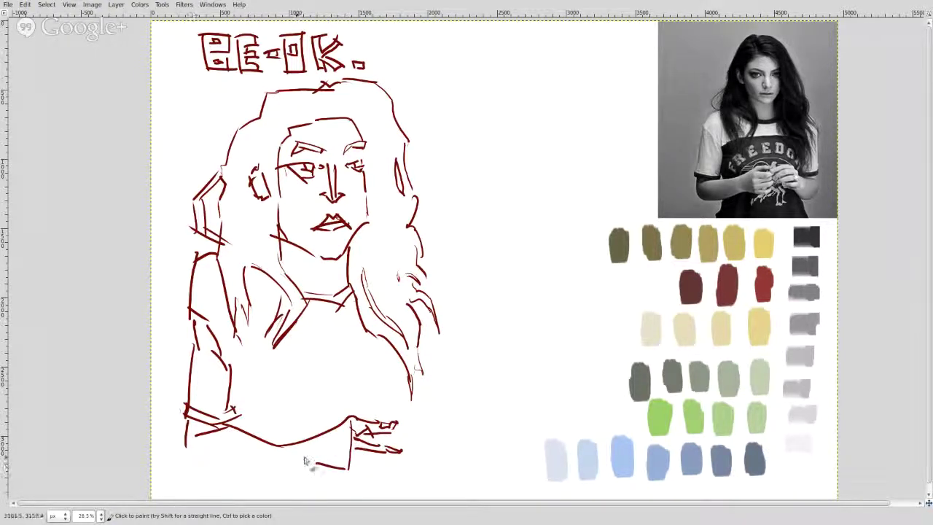
mouse_move(311, 465)
left_mouse_down()
mouse_move(176, 484)
mouse_move(178, 464)
mouse_move(200, 478)
mouse_move(186, 442)
left_mouse_up()
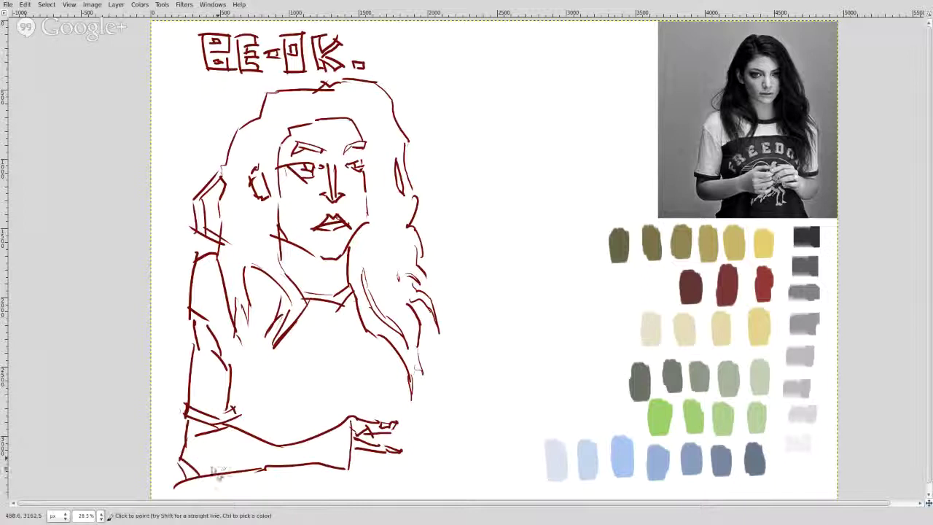
left_click_drag(188, 423, 182, 455)
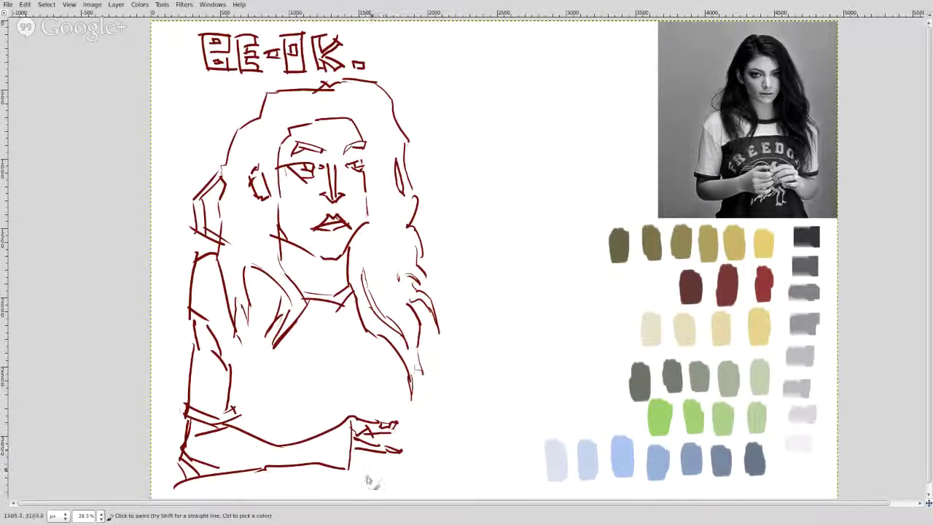
Add the lower fingers of the hand and a curved shirt seam across the upper chest
mouse_move(367, 477)
left_mouse_down()
mouse_move(406, 465)
mouse_move(384, 479)
mouse_move(403, 462)
mouse_move(399, 472)
mouse_move(375, 474)
mouse_move(355, 465)
mouse_move(409, 463)
mouse_move(393, 471)
mouse_move(406, 444)
left_mouse_up()
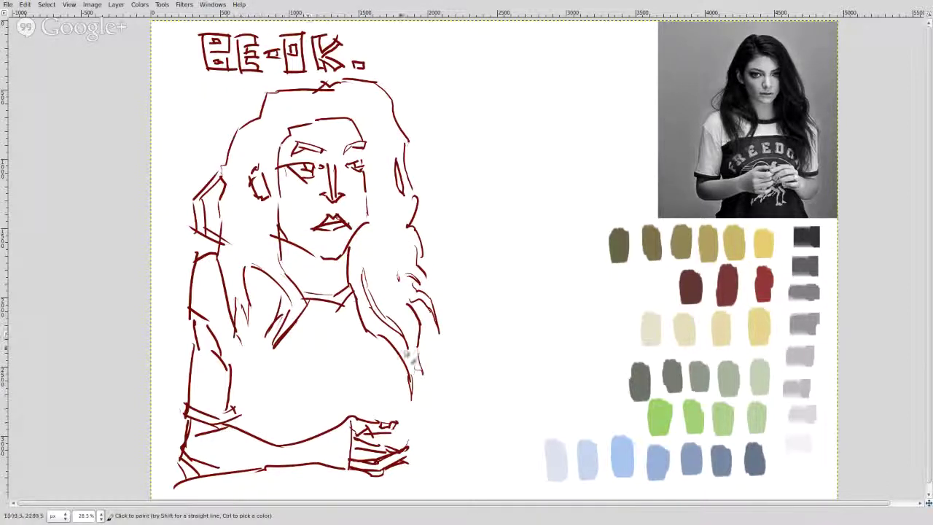
mouse_move(361, 332)
left_mouse_down()
mouse_move(311, 325)
mouse_move(275, 347)
mouse_move(269, 330)
left_mouse_up()
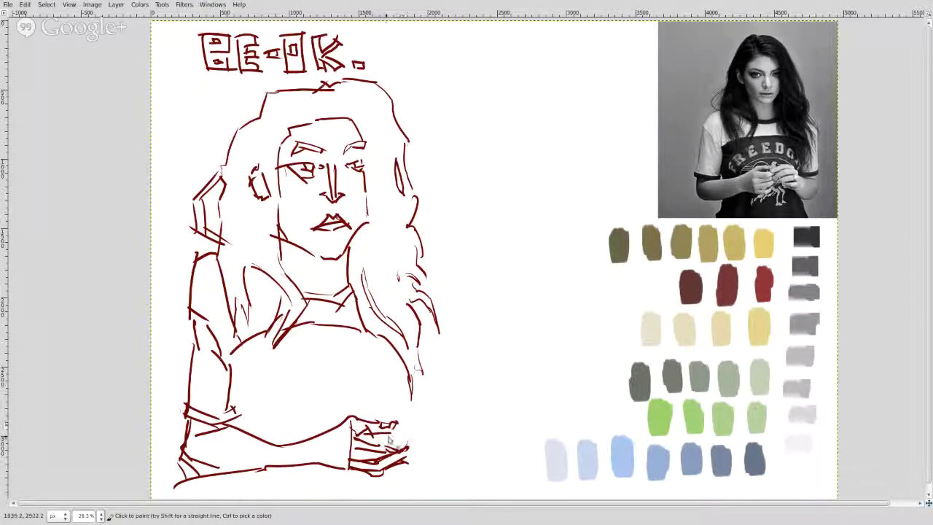
Draw the second hand's interlocked fingers and its forearm running out to the right elbow
mouse_move(412, 416)
left_mouse_down()
mouse_move(386, 441)
mouse_move(442, 434)
mouse_move(425, 440)
mouse_move(436, 449)
left_mouse_up()
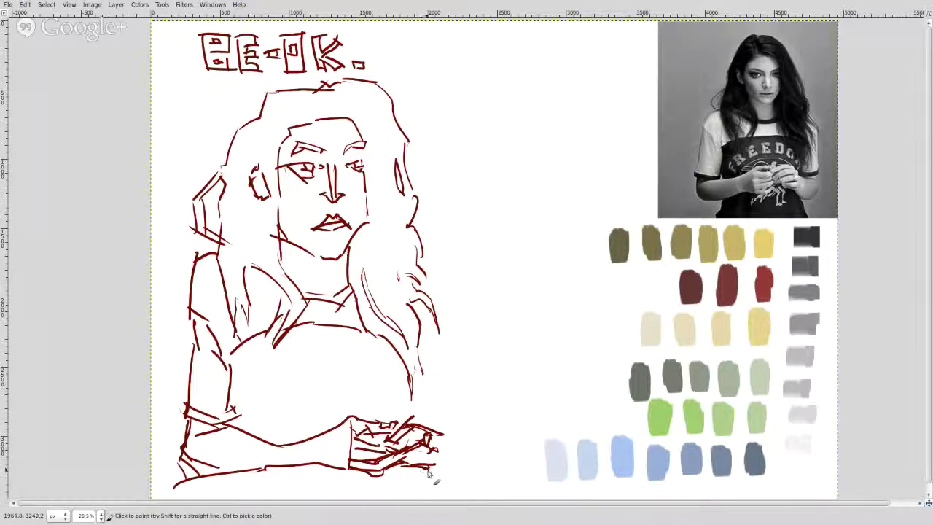
left_click_drag(402, 459, 440, 458)
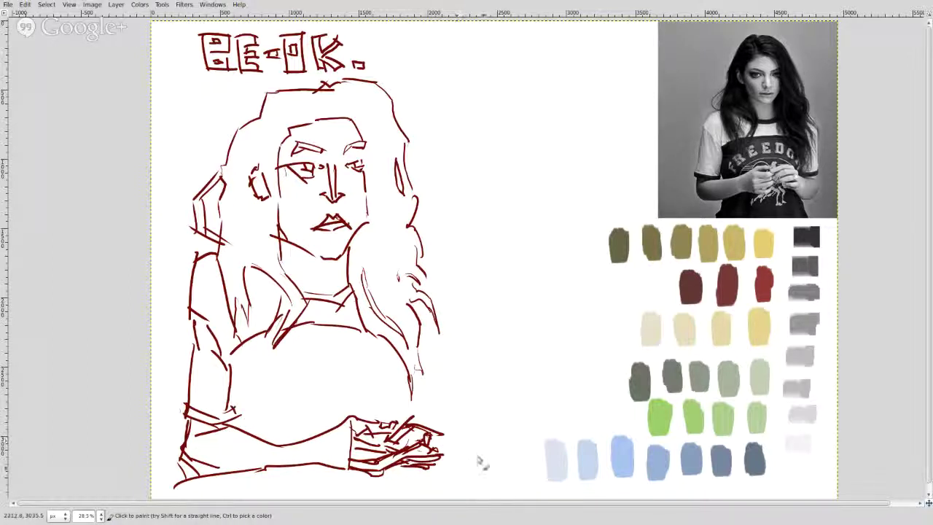
mouse_move(501, 459)
left_mouse_down()
mouse_move(478, 432)
mouse_move(449, 444)
left_mouse_up()
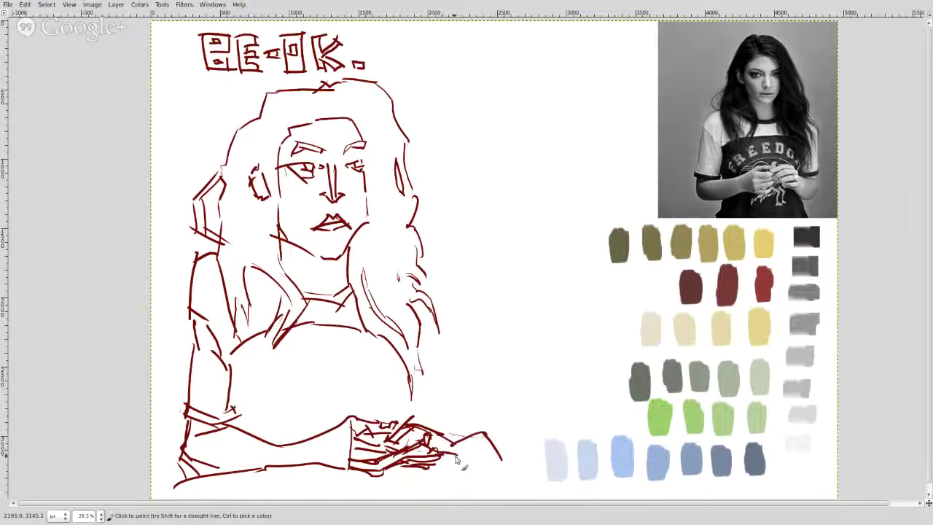
left_click_drag(457, 459, 504, 485)
left_click_drag(496, 421, 509, 454)
left_click_drag(506, 452, 492, 479)
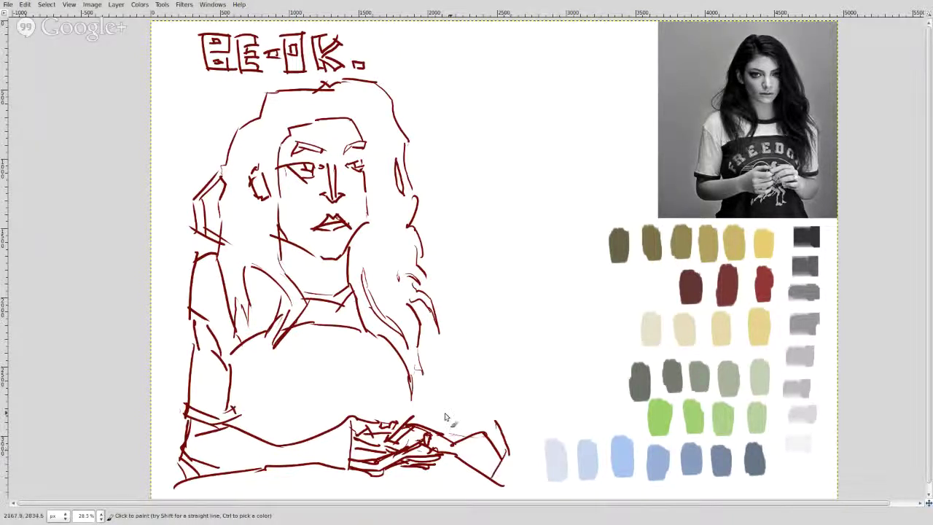
Outline the right shoulder and sleeve with its banded cuff and fold lines
mouse_move(440, 412)
left_mouse_down()
mouse_move(472, 421)
mouse_move(497, 411)
mouse_move(464, 417)
mouse_move(464, 315)
mouse_move(429, 326)
left_mouse_up()
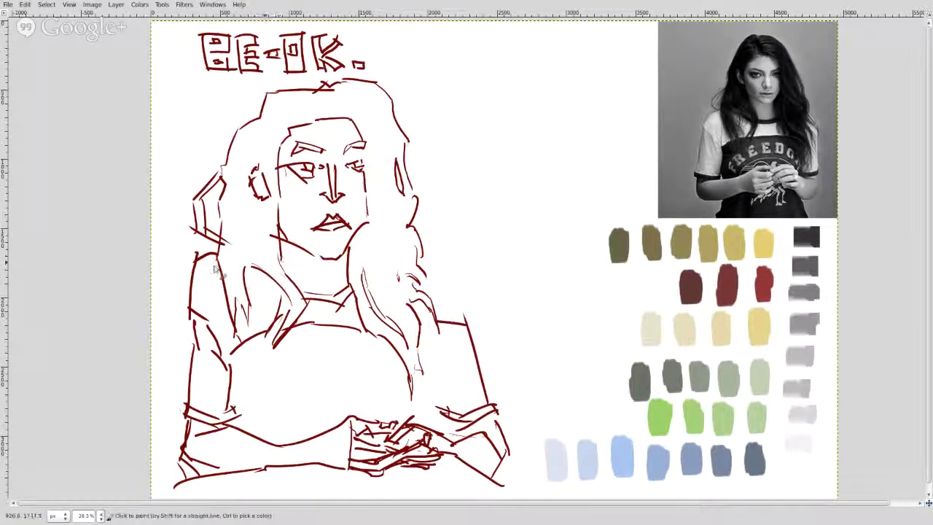
mouse_move(427, 262)
left_mouse_down()
mouse_move(489, 271)
mouse_move(479, 441)
left_mouse_up()
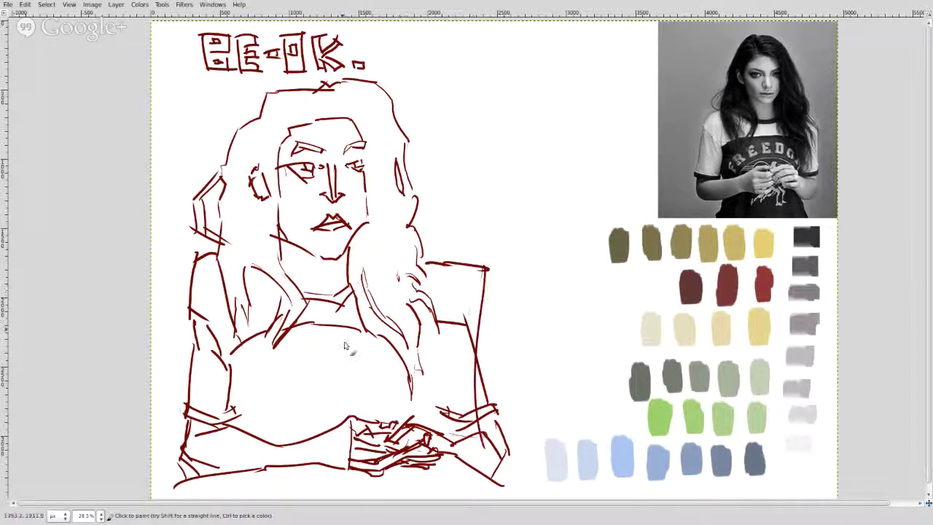
right_click(395, 231)
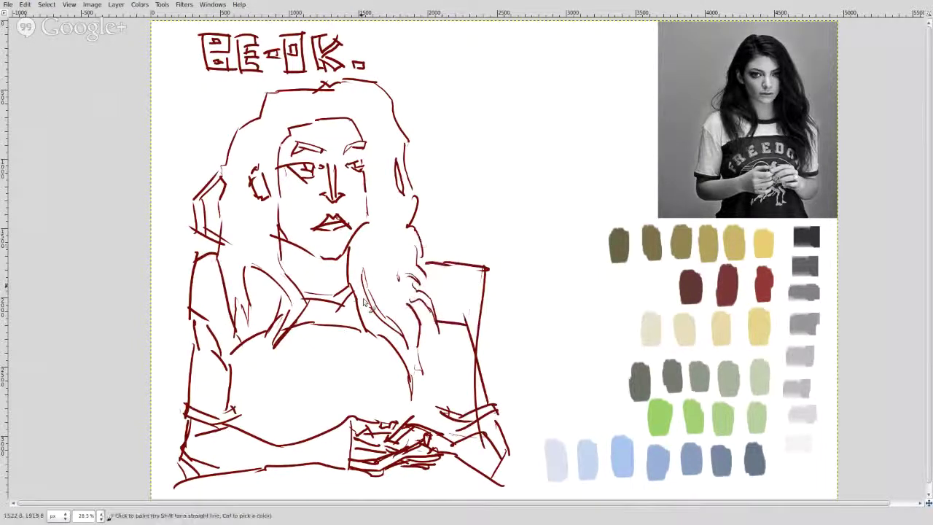
left_click_drag(434, 265, 461, 291)
left_click_drag(460, 291, 438, 371)
Add hair strands across the crown and down the left side of the face to the shoulder
left_click_drag(367, 195, 371, 224)
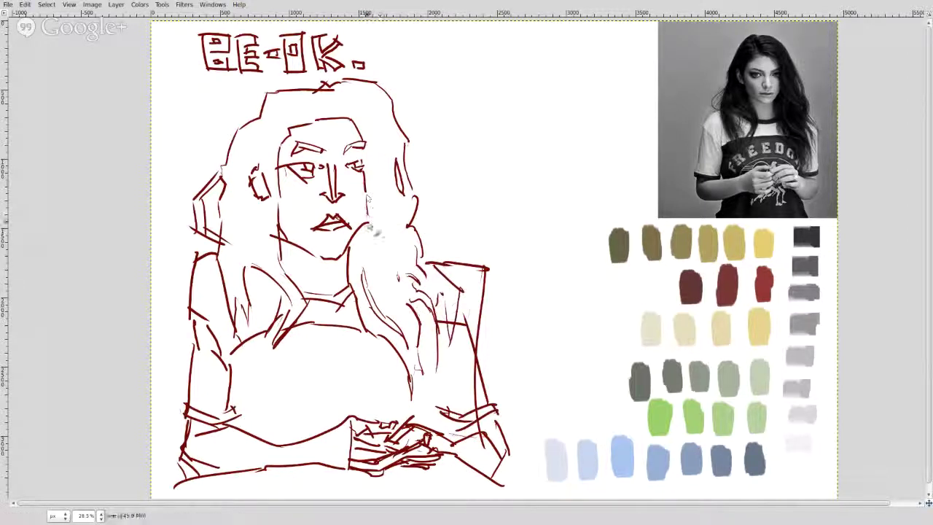
mouse_move(285, 120)
left_mouse_down()
mouse_move(274, 102)
mouse_move(332, 107)
mouse_move(345, 94)
left_mouse_up()
mouse_move(273, 96)
left_mouse_down()
mouse_move(305, 117)
mouse_move(294, 115)
left_mouse_up()
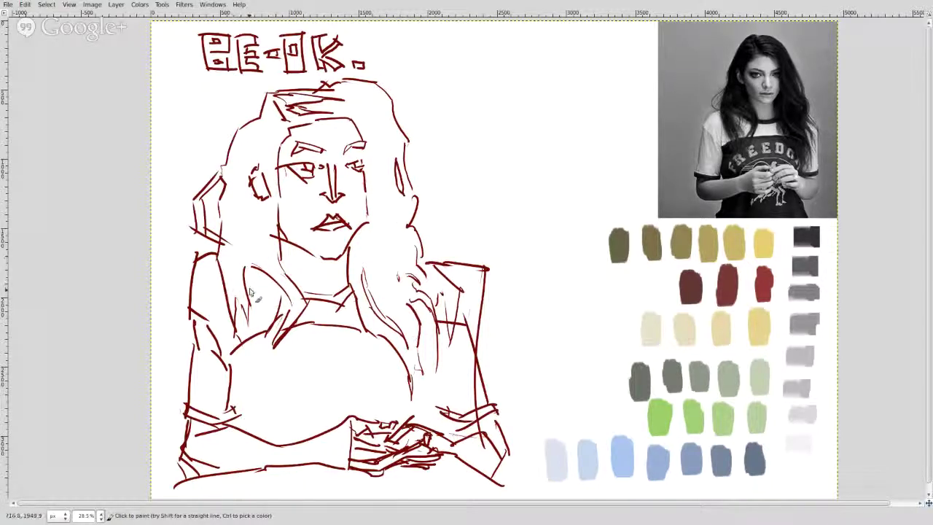
left_click_drag(239, 253, 240, 305)
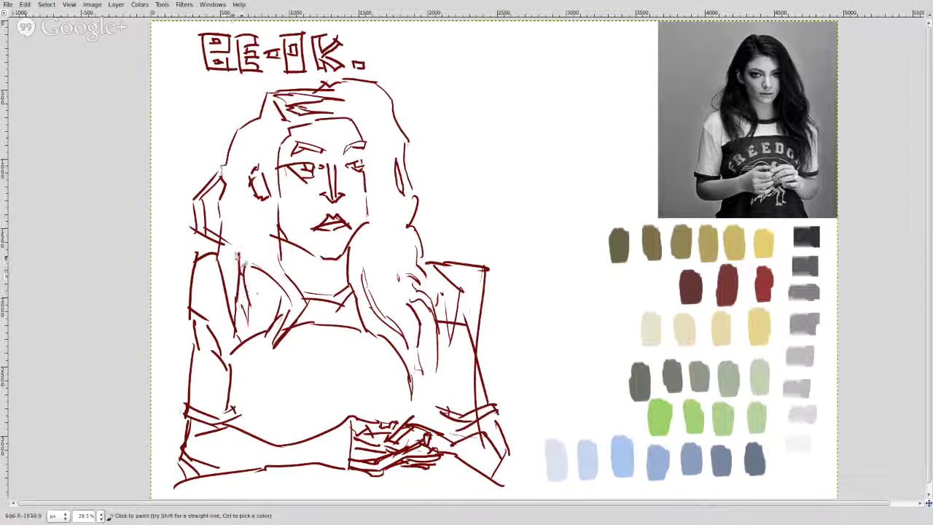
left_click_drag(258, 255, 251, 182)
left_click_drag(234, 209, 247, 141)
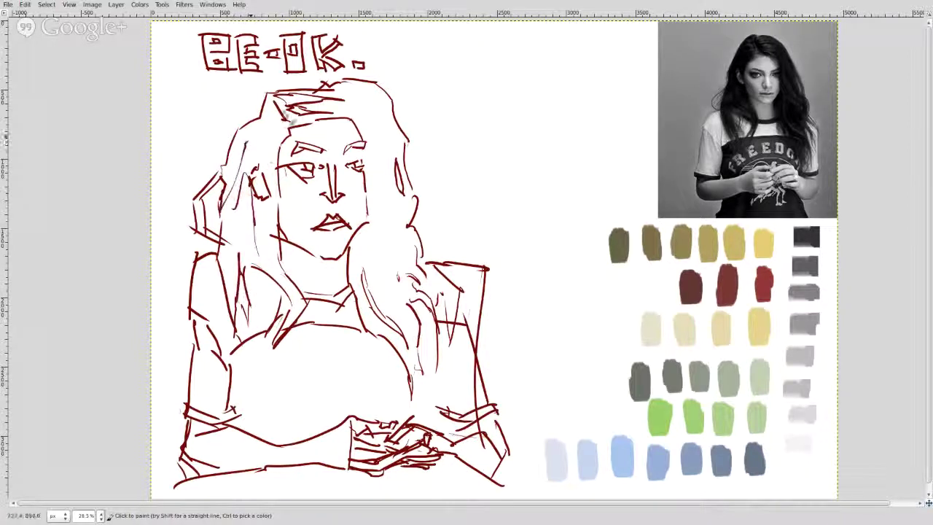
Add hair strands down the right side of the head and thicken the locks on both sides of the neck
mouse_move(364, 88)
left_mouse_down()
mouse_move(382, 117)
mouse_move(357, 109)
left_mouse_up()
left_click_drag(357, 109, 368, 135)
left_click_drag(371, 172, 376, 186)
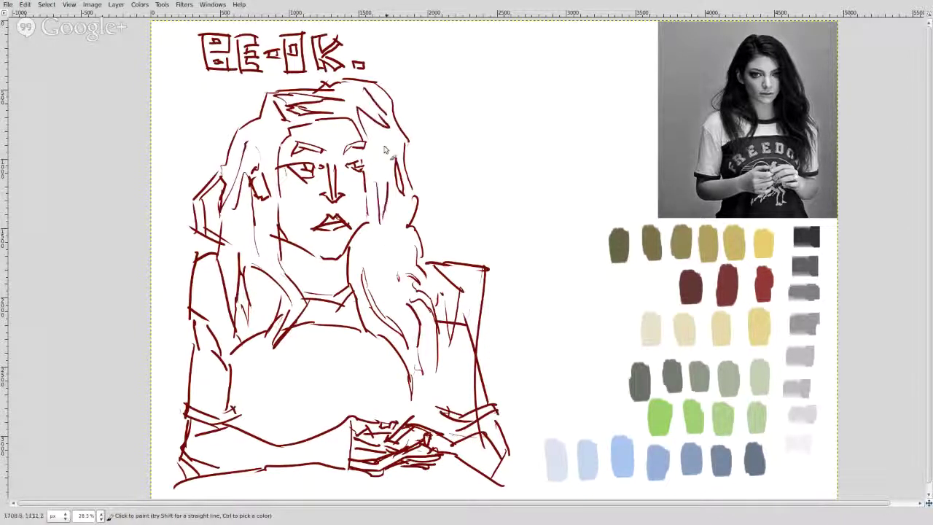
mouse_move(384, 143)
left_mouse_down()
mouse_move(395, 207)
mouse_move(409, 221)
mouse_move(363, 259)
left_mouse_up()
mouse_move(394, 224)
left_mouse_down()
mouse_move(388, 255)
mouse_move(413, 314)
left_mouse_up()
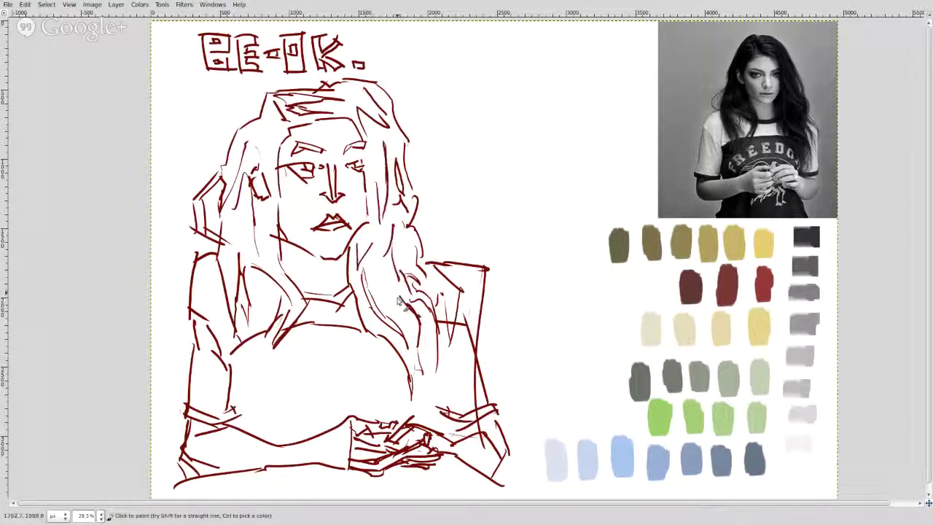
left_click_drag(401, 280, 382, 305)
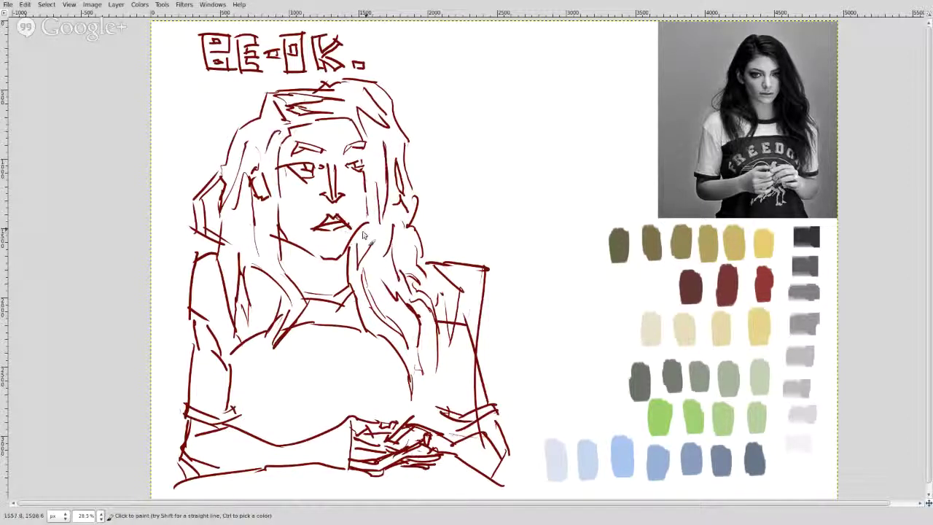
left_click_drag(264, 266, 298, 290)
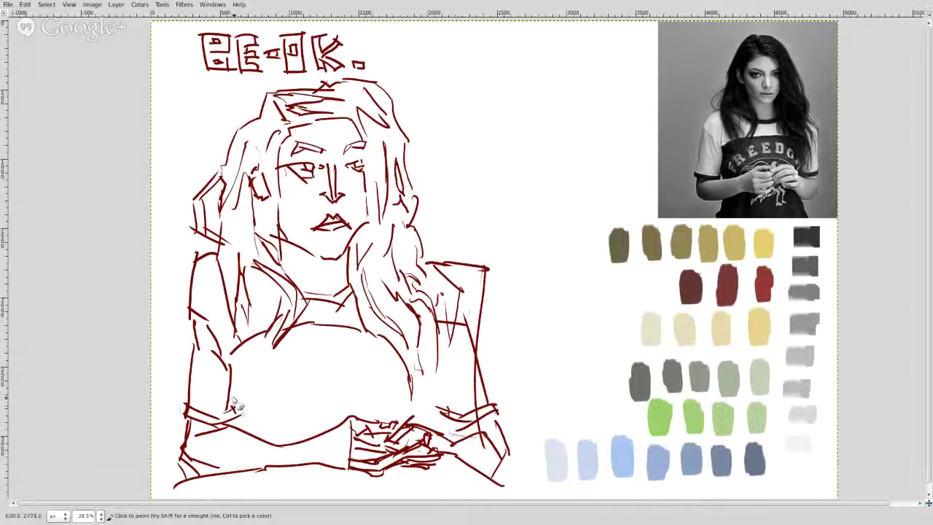
Sketch shirt folds beside the left cuff and short waist lines below both forearms
left_click_drag(235, 394, 249, 403)
left_click_drag(251, 399, 249, 420)
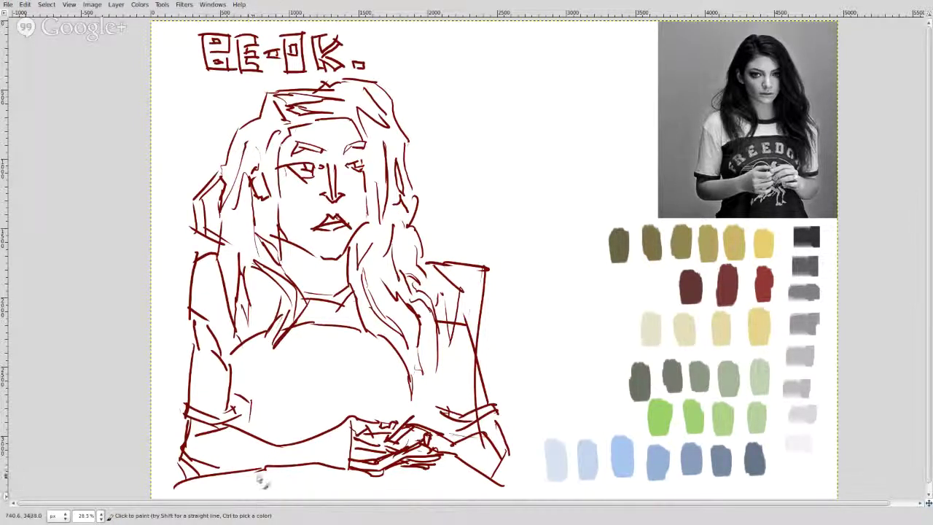
left_click_drag(243, 487, 248, 497)
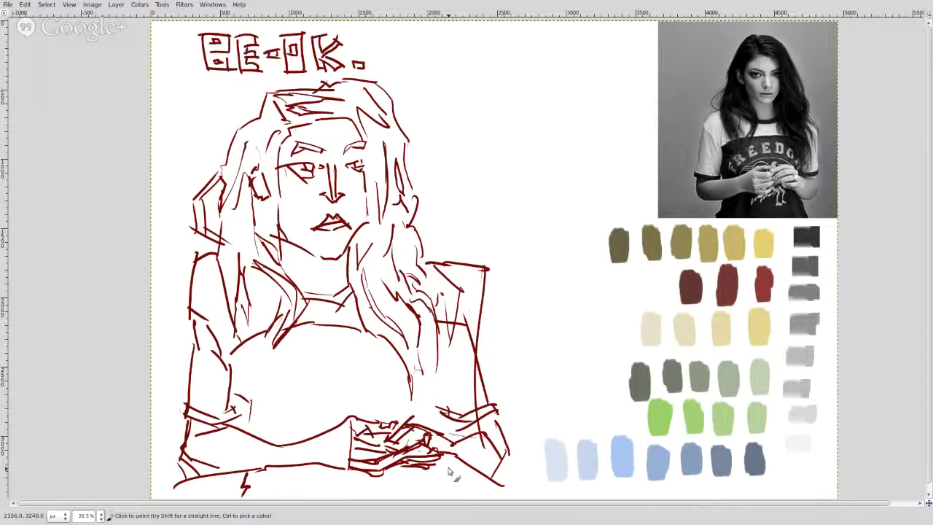
left_click_drag(451, 458, 462, 480)
Draw an arched row of outlined block lettering across the chest of the shirt
left_click_drag(246, 385, 252, 372)
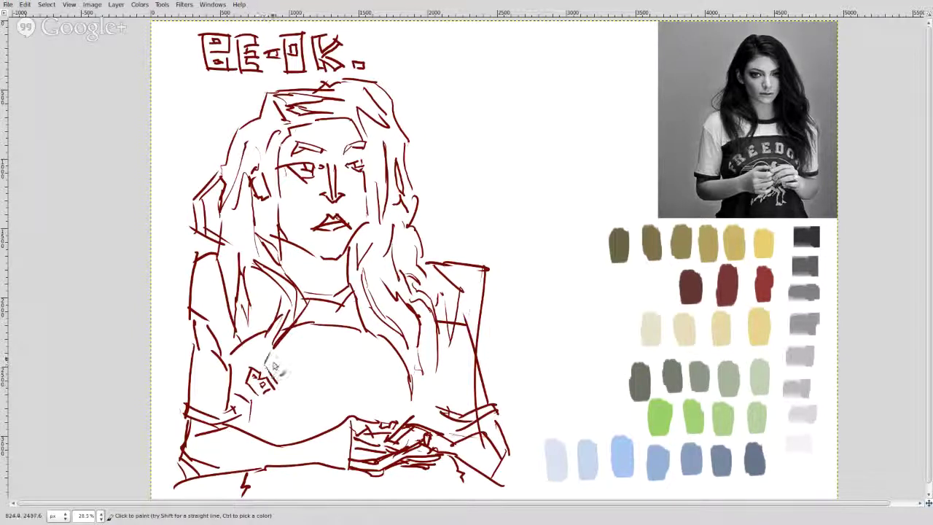
mouse_move(270, 358)
left_mouse_down()
mouse_move(281, 384)
mouse_move(271, 364)
mouse_move(298, 384)
mouse_move(282, 353)
mouse_move(297, 353)
mouse_move(310, 386)
mouse_move(294, 365)
mouse_move(320, 354)
left_mouse_up()
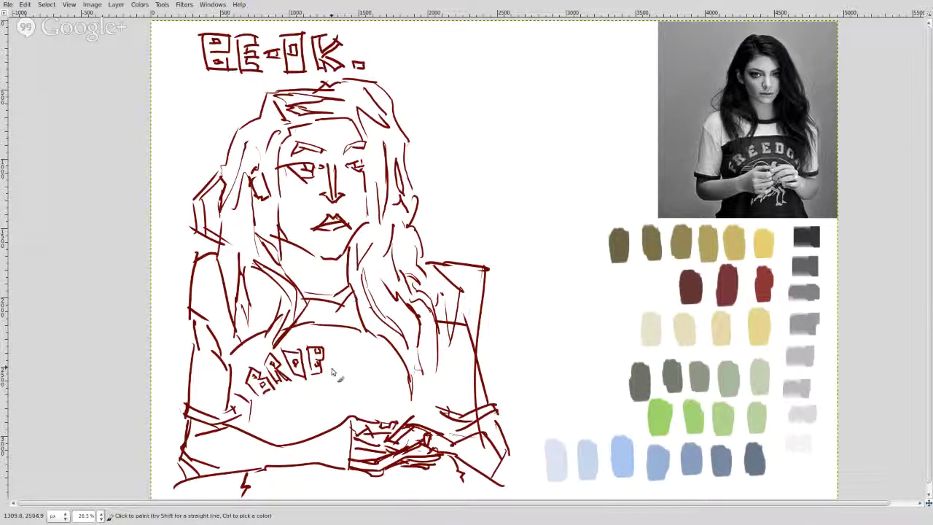
left_click_drag(329, 345, 329, 363)
mouse_move(330, 347)
left_mouse_down()
mouse_move(352, 373)
mouse_move(352, 348)
mouse_move(351, 372)
mouse_move(362, 344)
left_mouse_up()
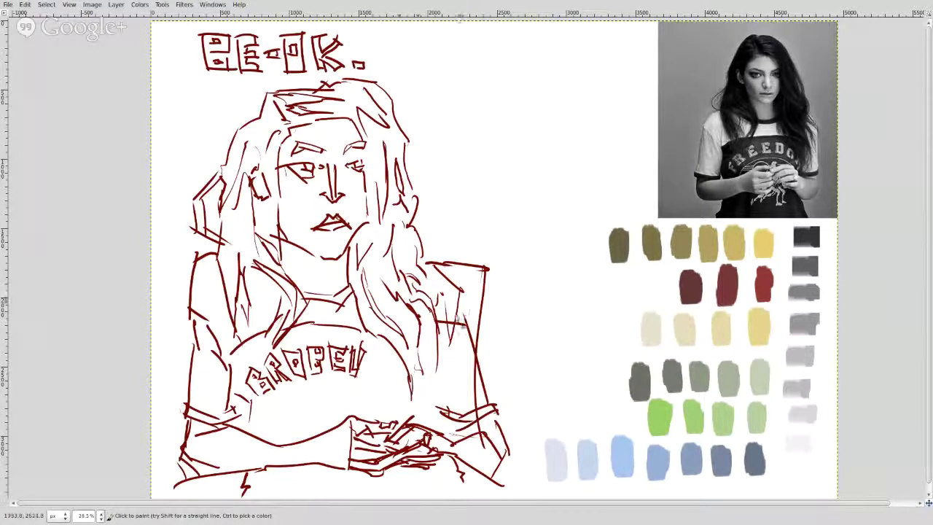
mouse_move(378, 353)
left_mouse_down()
mouse_move(373, 380)
mouse_move(388, 370)
mouse_move(383, 382)
mouse_move(387, 366)
left_mouse_up()
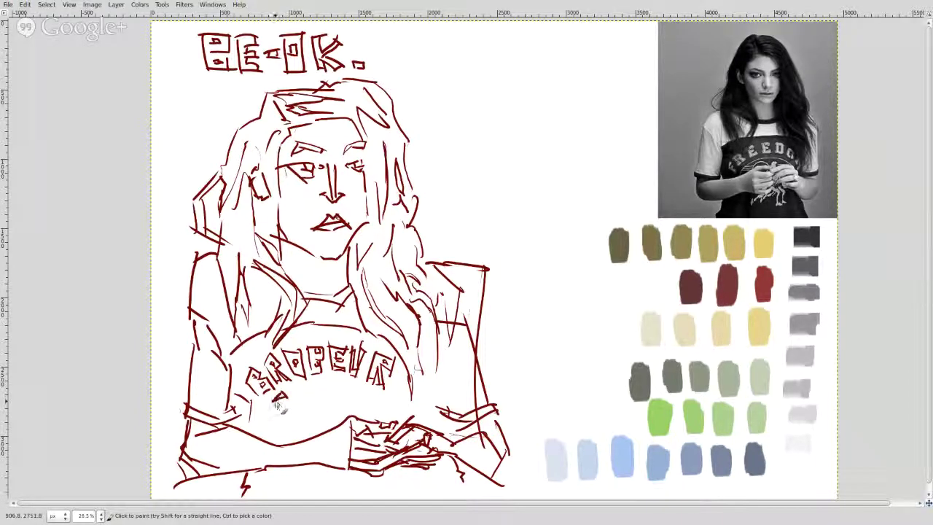
Draw a second row of block lettering under the arched one and add fold strokes below the hands
mouse_move(280, 401)
left_mouse_down()
mouse_move(290, 416)
mouse_move(299, 390)
mouse_move(312, 389)
mouse_move(306, 413)
mouse_move(328, 390)
mouse_move(325, 403)
mouse_move(336, 391)
mouse_move(334, 409)
mouse_move(344, 407)
mouse_move(343, 387)
mouse_move(356, 394)
mouse_move(355, 407)
mouse_move(344, 402)
mouse_move(356, 393)
mouse_move(351, 410)
mouse_move(379, 399)
mouse_move(356, 407)
mouse_move(359, 392)
mouse_move(382, 390)
mouse_move(380, 405)
mouse_move(388, 403)
left_mouse_up()
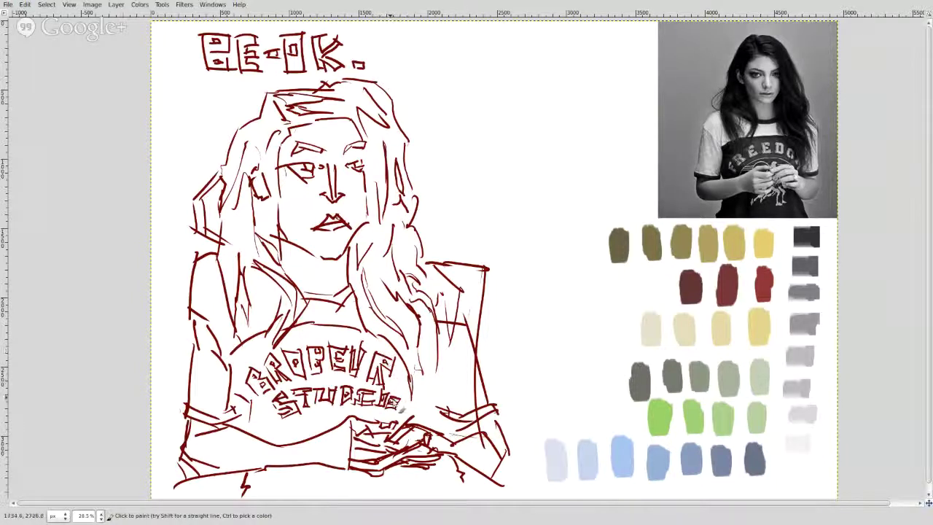
left_click_drag(334, 421, 346, 417)
mouse_move(311, 473)
left_mouse_down()
mouse_move(360, 489)
mouse_move(359, 475)
mouse_move(379, 495)
left_mouse_up()
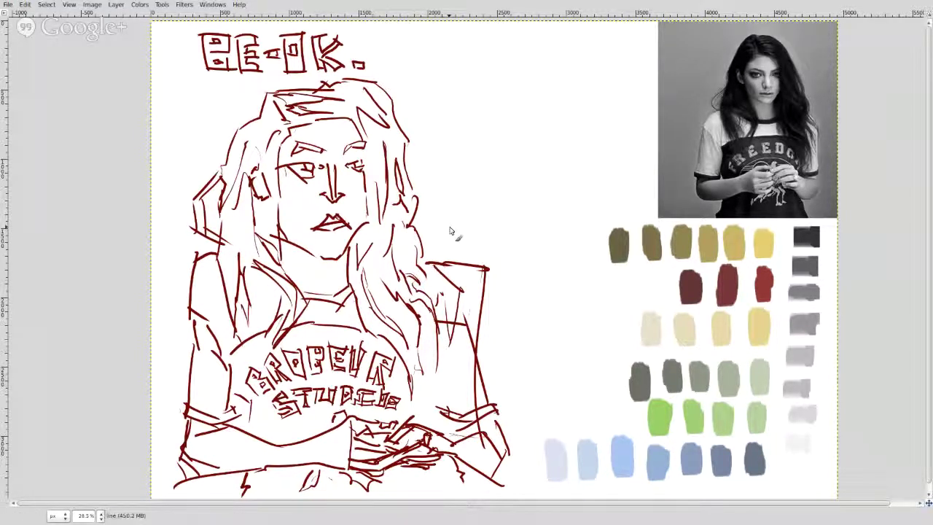
Make the bw layer active and set the paintbrush opacity to 80.2 and size to 111.06
key("Tab")
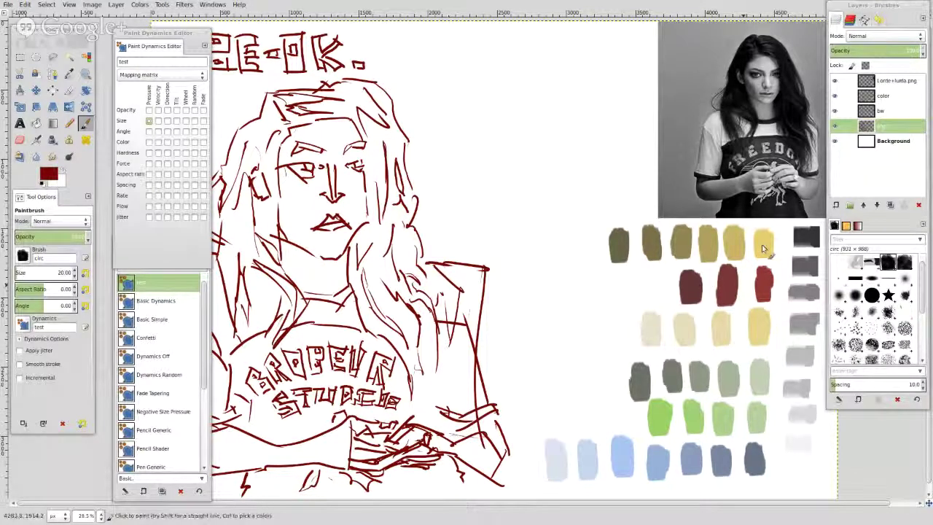
left_click(881, 110)
left_click_drag(62, 241, 53, 241)
mouse_move(25, 273)
left_mouse_down()
mouse_move(39, 273)
mouse_move(22, 273)
left_mouse_up()
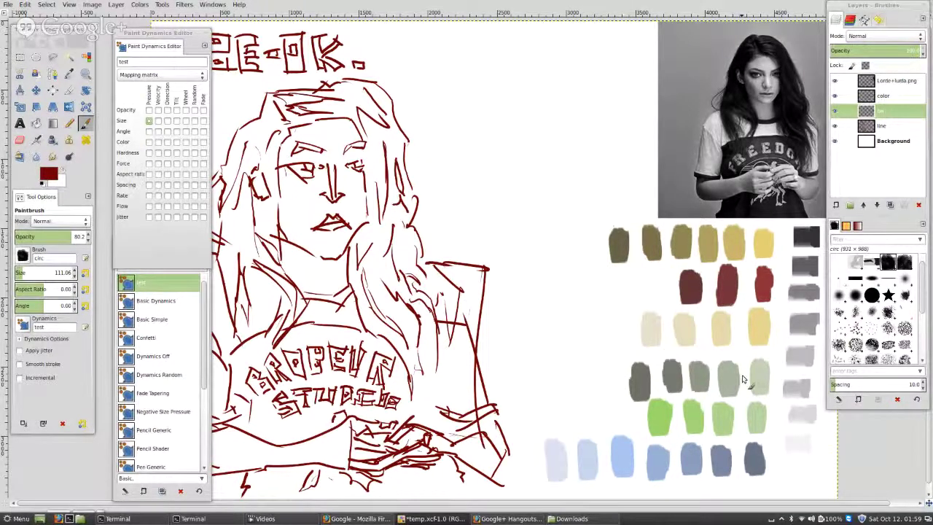
key("Tab")
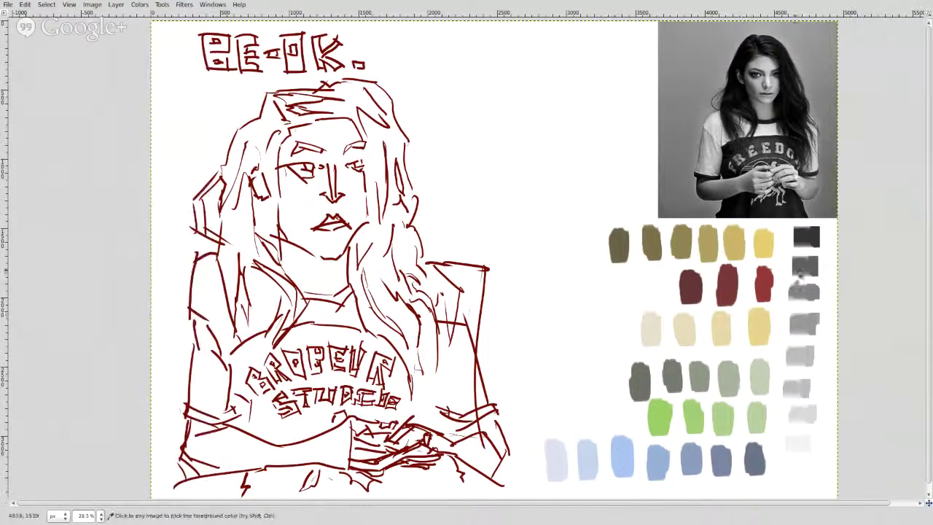
Test a dark grey dab beside the head, sample the darkest grey swatch, and block in the hair over the crown and down the face's right side
mouse_move(455, 208)
left_mouse_down()
mouse_move(455, 191)
mouse_move(467, 193)
left_mouse_up()
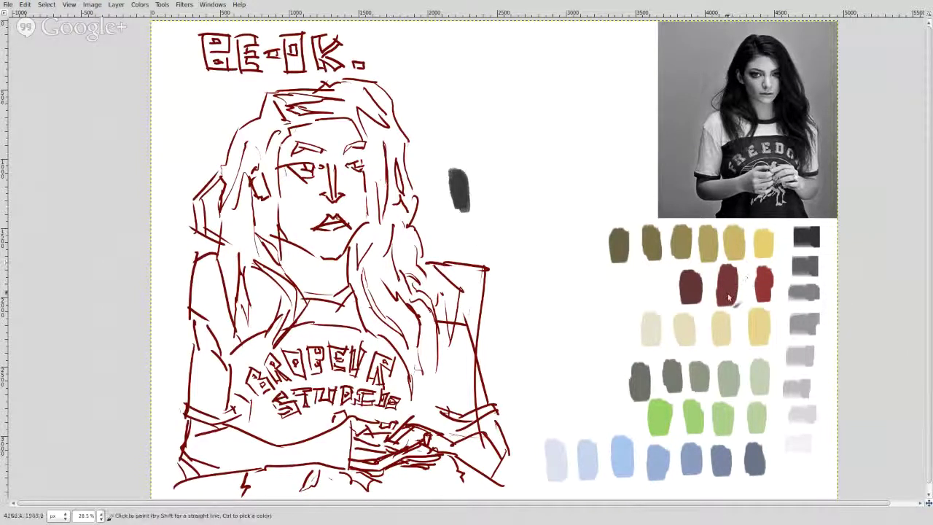
left_click(799, 228, "ctrl")
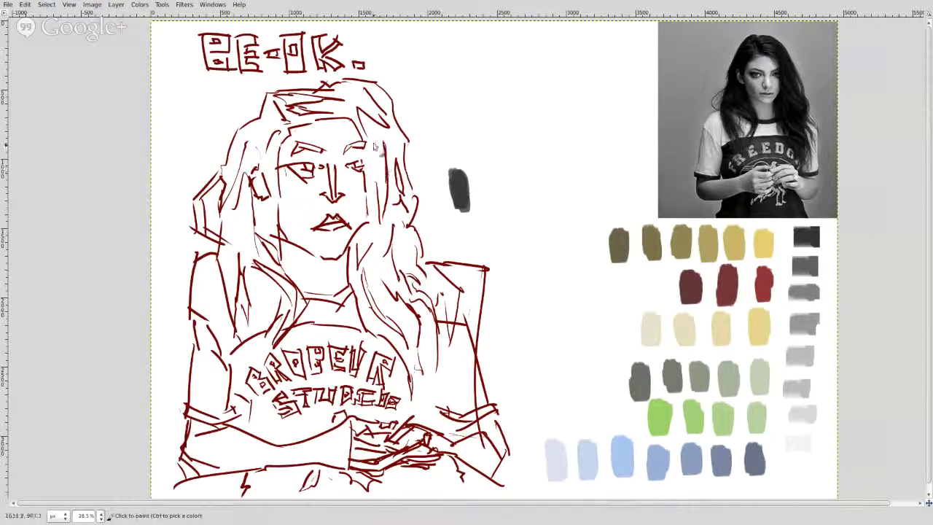
left_click_drag(374, 159, 377, 192)
mouse_move(368, 145)
left_mouse_down()
mouse_move(371, 204)
mouse_move(369, 131)
mouse_move(371, 193)
mouse_move(381, 139)
mouse_move(394, 204)
mouse_move(376, 120)
mouse_move(376, 155)
left_mouse_up()
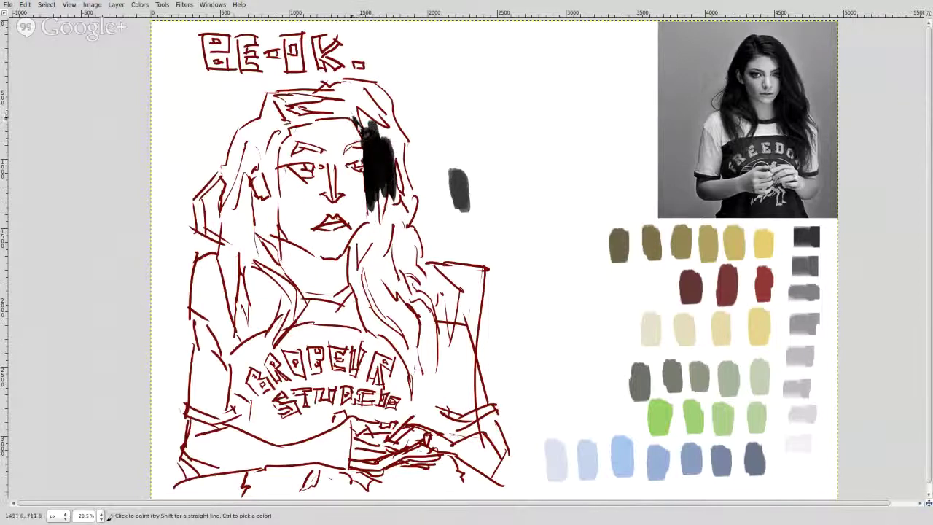
mouse_move(355, 119)
left_mouse_down()
mouse_move(312, 115)
mouse_move(306, 124)
mouse_move(368, 131)
mouse_move(327, 108)
mouse_move(392, 150)
mouse_move(344, 93)
mouse_move(383, 134)
mouse_move(361, 112)
mouse_move(376, 107)
mouse_move(348, 104)
mouse_move(411, 140)
mouse_move(371, 91)
mouse_move(386, 137)
mouse_move(363, 113)
mouse_move(321, 106)
mouse_move(354, 102)
mouse_move(331, 108)
mouse_move(327, 86)
mouse_move(294, 101)
mouse_move(321, 95)
mouse_move(302, 108)
mouse_move(312, 105)
mouse_move(287, 110)
mouse_move(310, 124)
mouse_move(299, 120)
mouse_move(324, 107)
left_mouse_up()
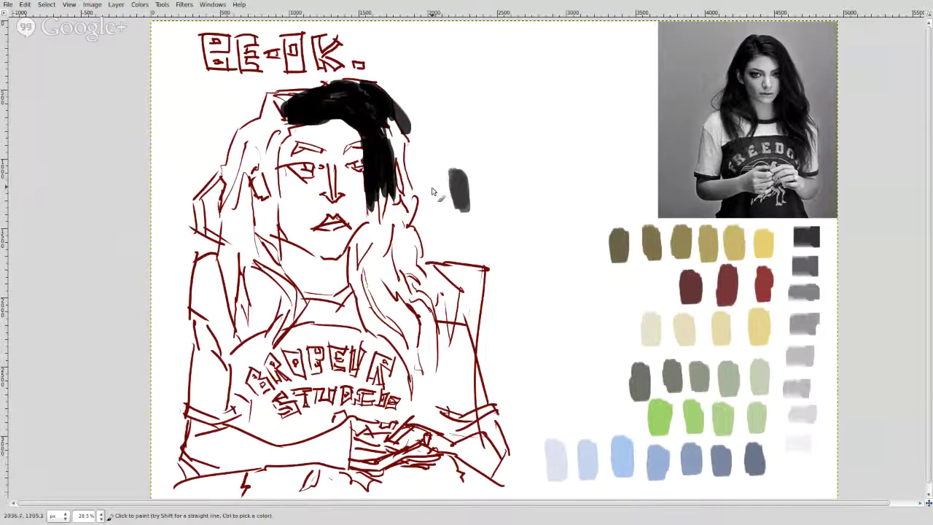
mouse_move(377, 148)
left_mouse_down()
mouse_move(392, 131)
mouse_move(389, 156)
mouse_move(407, 138)
mouse_move(390, 166)
mouse_move(401, 130)
mouse_move(403, 196)
mouse_move(417, 204)
mouse_move(403, 167)
mouse_move(414, 208)
mouse_move(398, 206)
mouse_move(393, 190)
mouse_move(396, 207)
mouse_move(384, 219)
mouse_move(375, 179)
mouse_move(377, 218)
mouse_move(372, 208)
mouse_move(392, 227)
left_mouse_up()
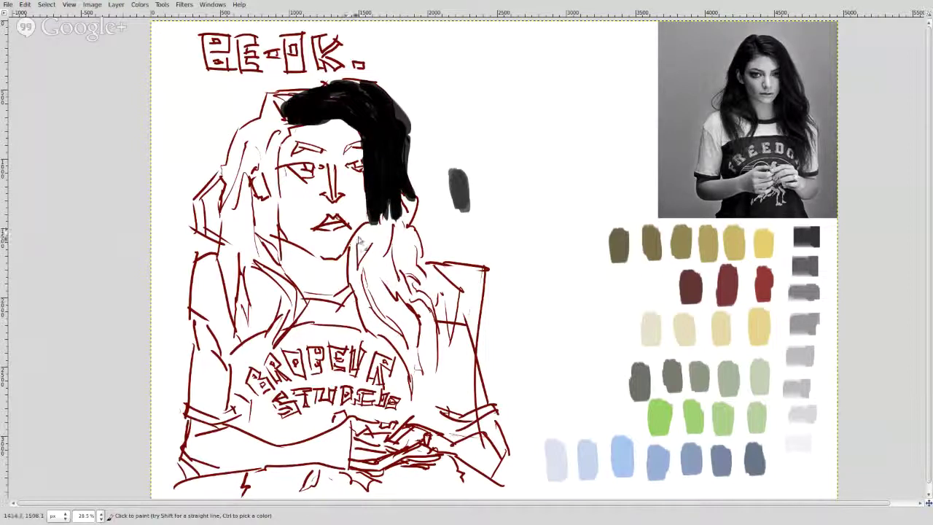
mouse_move(369, 228)
left_mouse_down()
mouse_move(353, 254)
mouse_move(377, 234)
mouse_move(375, 251)
mouse_move(397, 223)
mouse_move(385, 260)
mouse_move(391, 211)
left_mouse_up()
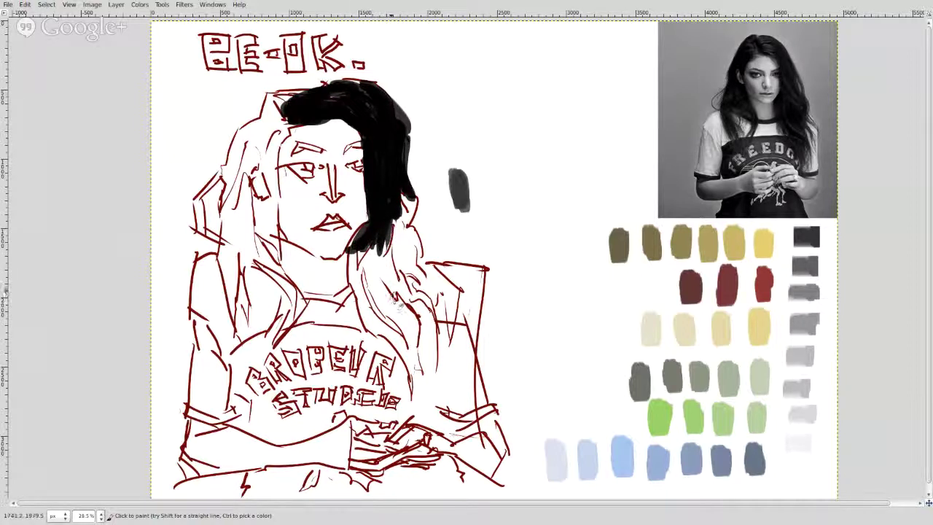
left_click_drag(407, 281, 416, 252)
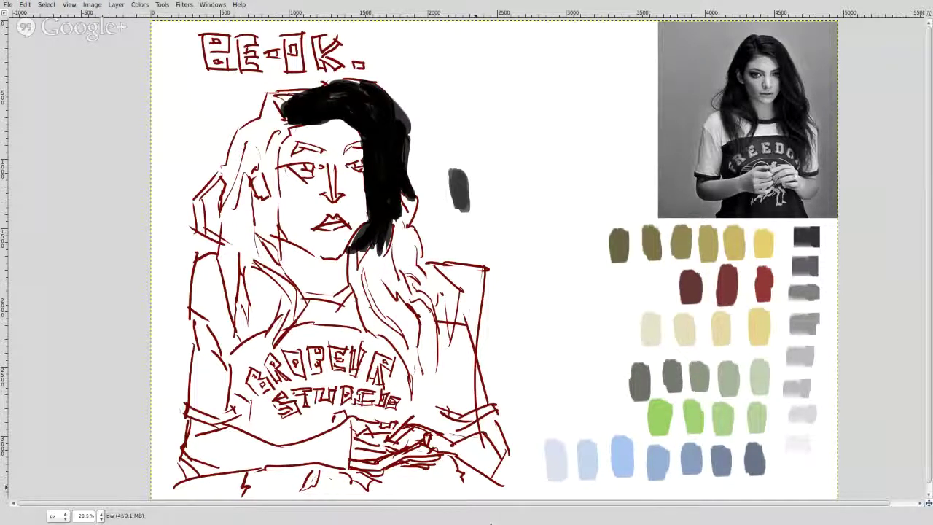
Switch to the Downloads folder window in the file manager
key("alt+Tab")
key("alt+Tab")
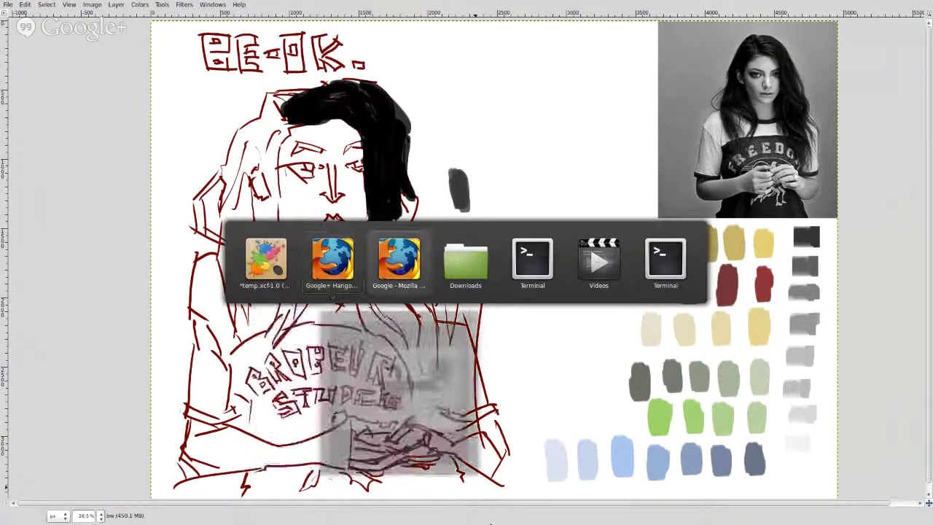
key("alt+Tab")
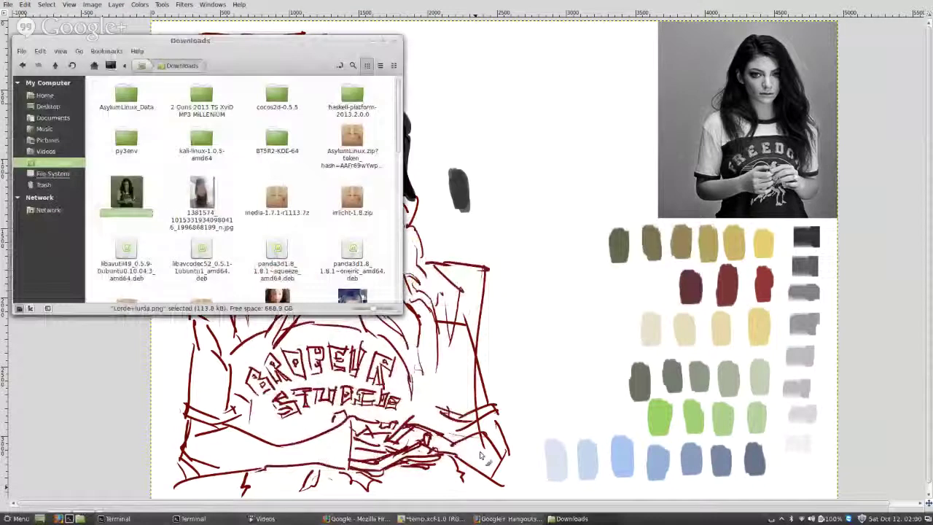
Open the selfie photo of the dark-haired woman from the Downloads folder and view it in a maximized viewer
key("Right")
key("Return")
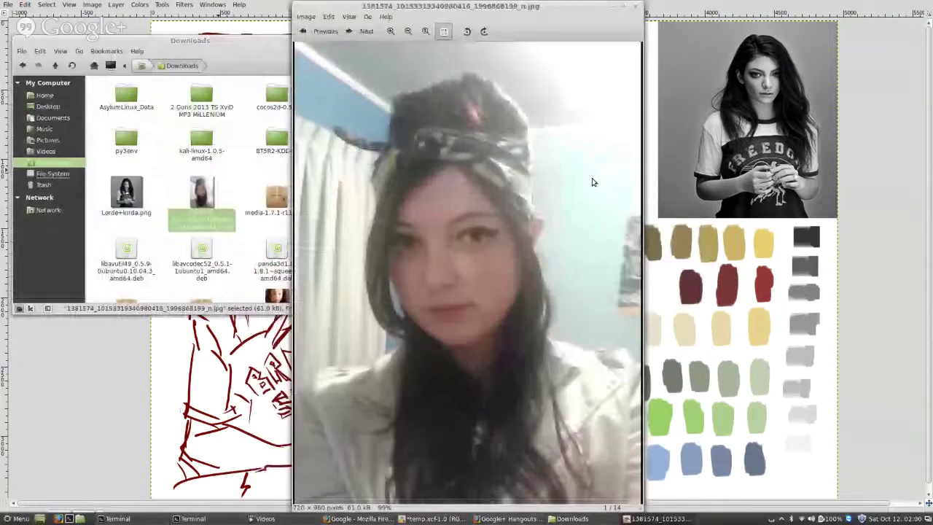
key("F11")
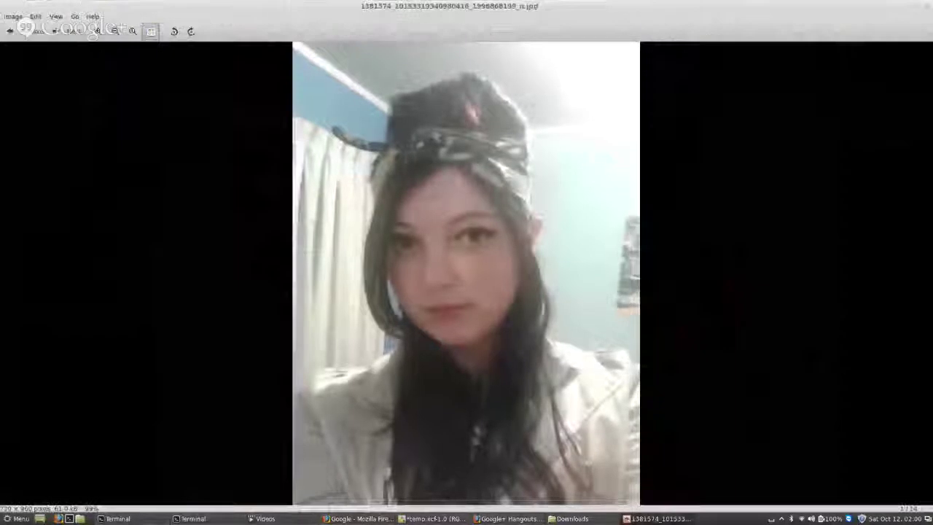
key("alt+space")
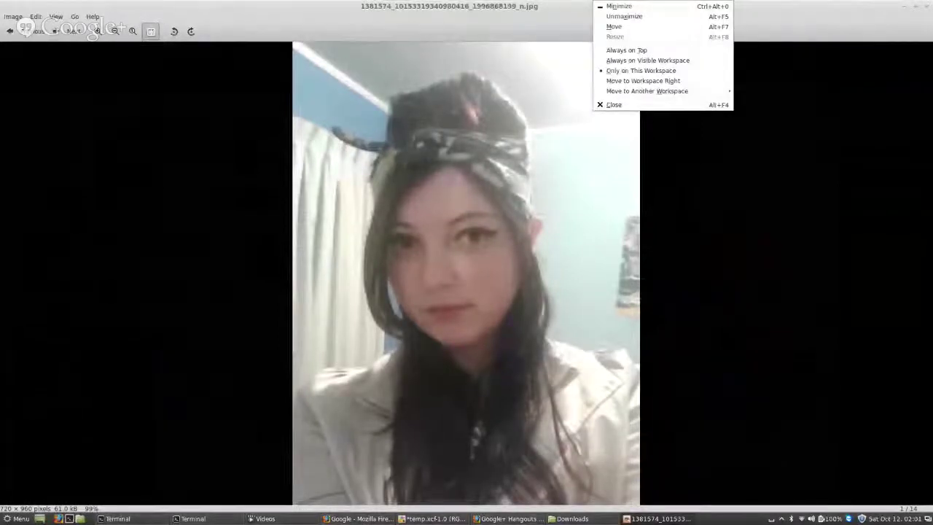
key("Escape")
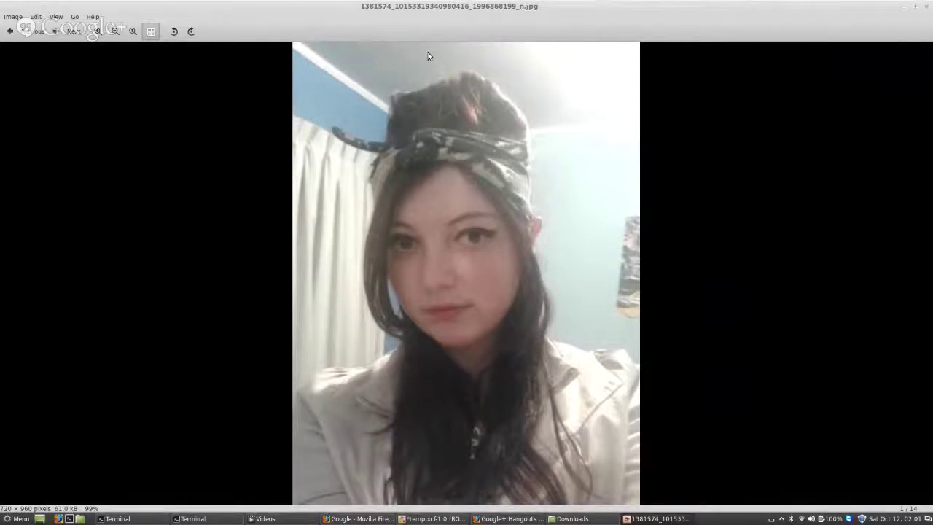
Check the Google+ Hangouts broadcast window, close the photo viewer, and switch back to the temp.xcf painting in GIMP
key("alt+Tab")
key("alt+Tab")
key("alt+Tab")
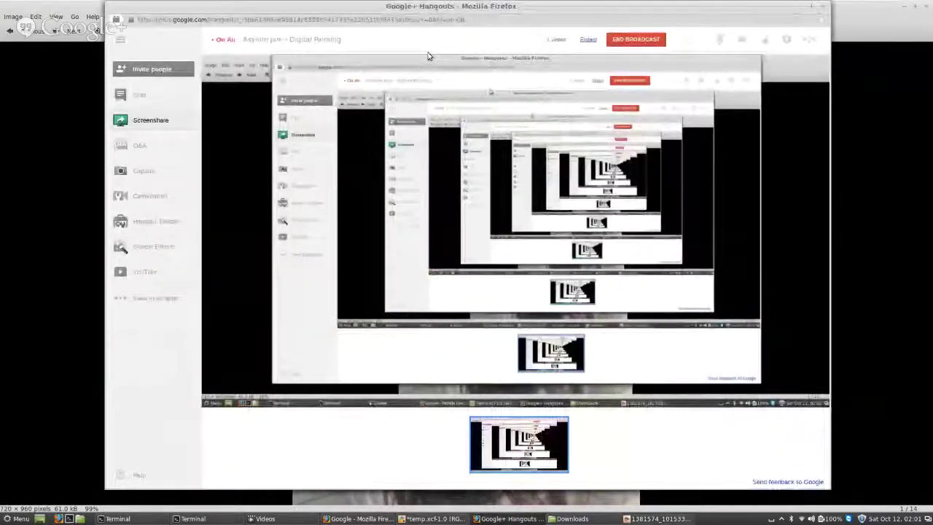
left_click(927, 7)
left_click(927, 10)
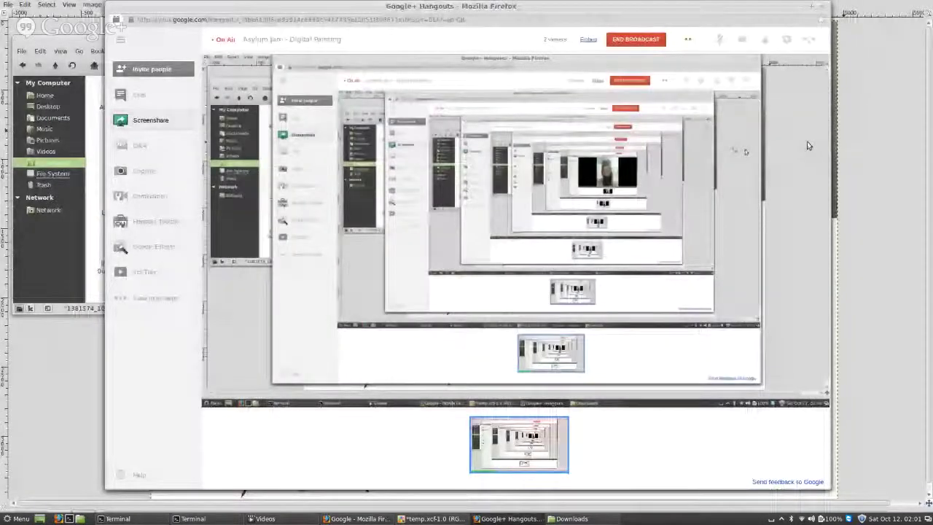
key("alt+Tab")
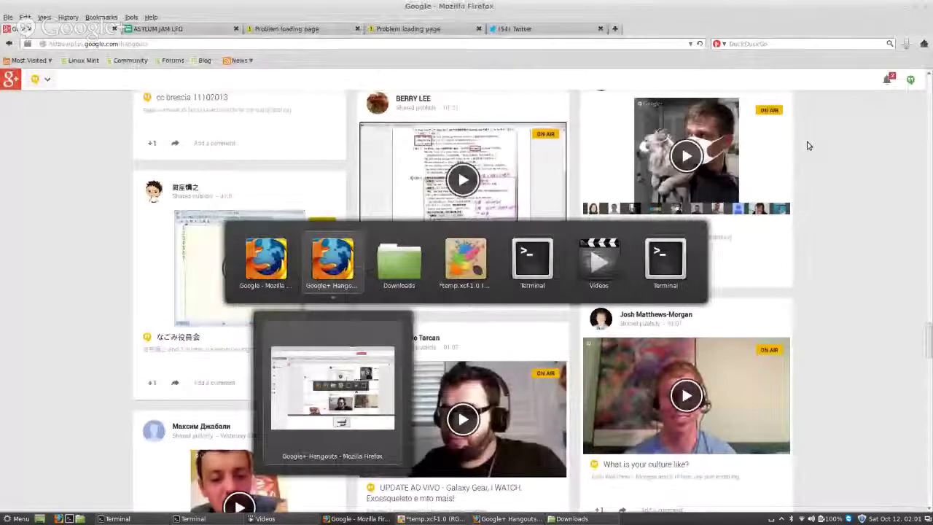
key("alt+Tab")
key("alt+Tab")
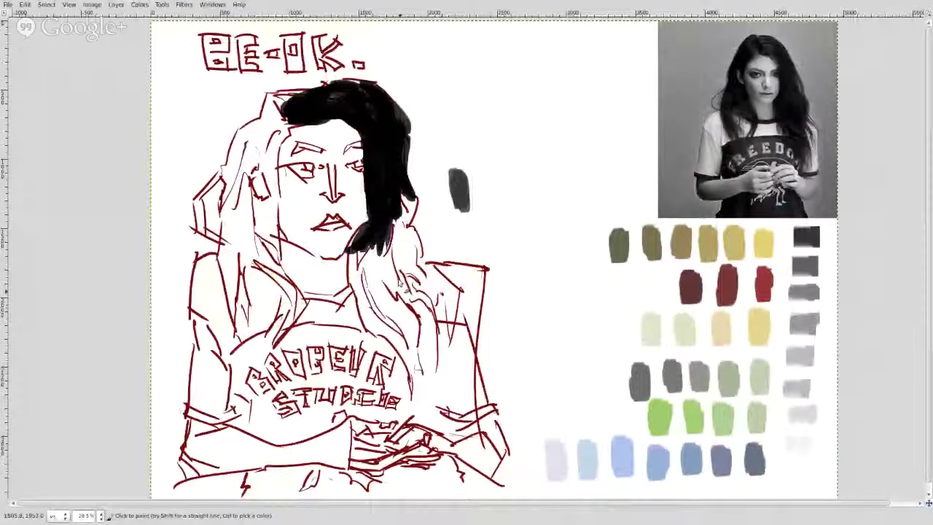
Extend the black hair on the face's right side down past the chin, ending in tapered locks over the chest
mouse_move(406, 194)
left_mouse_down()
mouse_move(415, 205)
mouse_move(388, 285)
mouse_move(353, 277)
left_mouse_up()
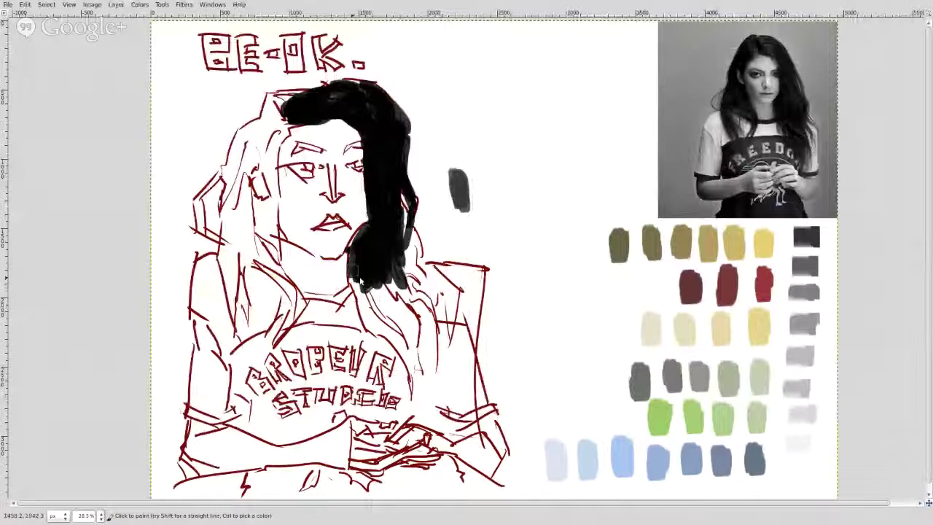
left_click_drag(356, 276, 350, 245)
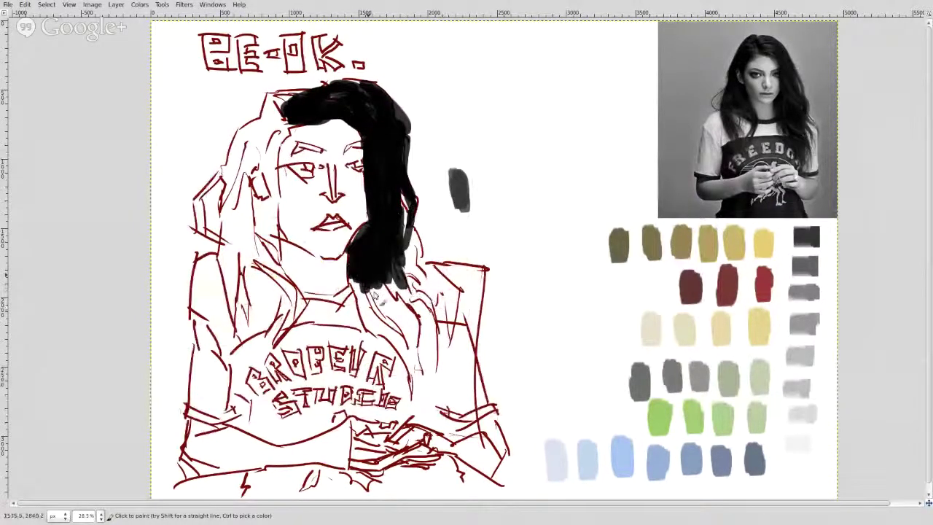
mouse_move(367, 277)
left_mouse_down()
mouse_move(361, 309)
mouse_move(356, 302)
mouse_move(412, 359)
mouse_move(409, 394)
mouse_move(372, 300)
mouse_move(403, 347)
mouse_move(379, 277)
mouse_move(412, 339)
mouse_move(375, 261)
mouse_move(382, 257)
mouse_move(434, 325)
mouse_move(438, 354)
mouse_move(406, 270)
mouse_move(404, 226)
mouse_move(399, 267)
mouse_move(409, 219)
left_mouse_up()
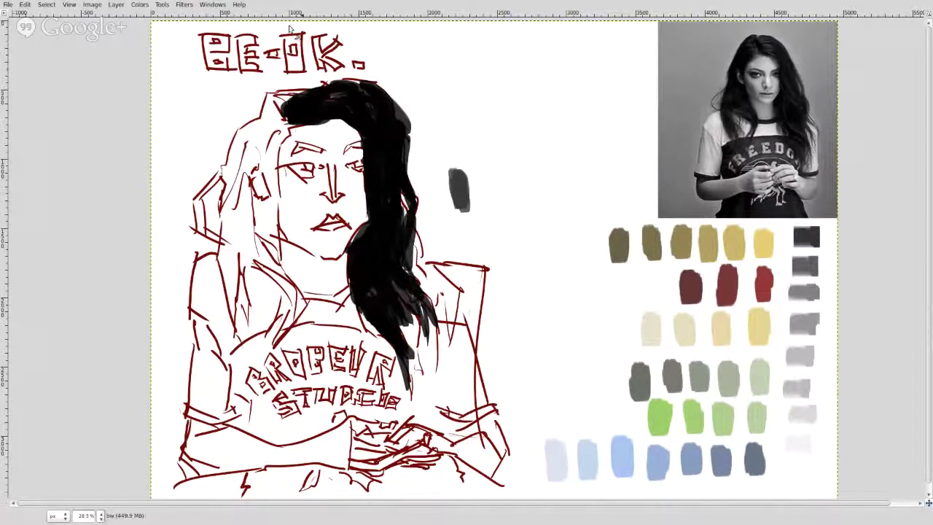
Block in the black hair from the crown down the face's left side, ending in separate locks over the shoulder and chest
mouse_move(264, 101)
left_mouse_down()
mouse_move(286, 102)
mouse_move(285, 94)
mouse_move(272, 101)
mouse_move(264, 130)
mouse_move(282, 96)
mouse_move(291, 103)
mouse_move(337, 91)
mouse_move(315, 93)
left_mouse_up()
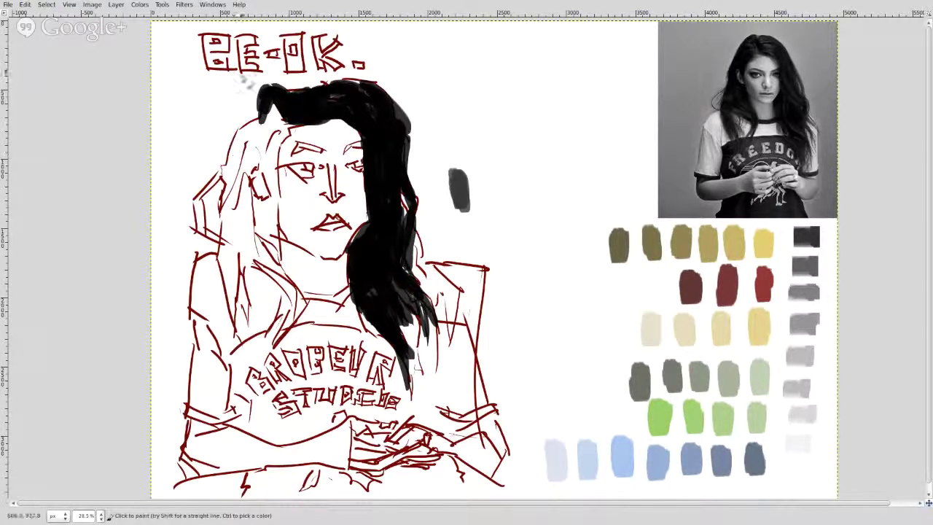
mouse_move(272, 108)
left_mouse_down()
mouse_move(239, 144)
mouse_move(242, 153)
mouse_move(272, 124)
mouse_move(248, 135)
mouse_move(277, 133)
mouse_move(257, 139)
mouse_move(273, 111)
mouse_move(286, 142)
mouse_move(259, 193)
mouse_move(269, 165)
mouse_move(270, 222)
mouse_move(270, 208)
mouse_move(285, 267)
left_mouse_up()
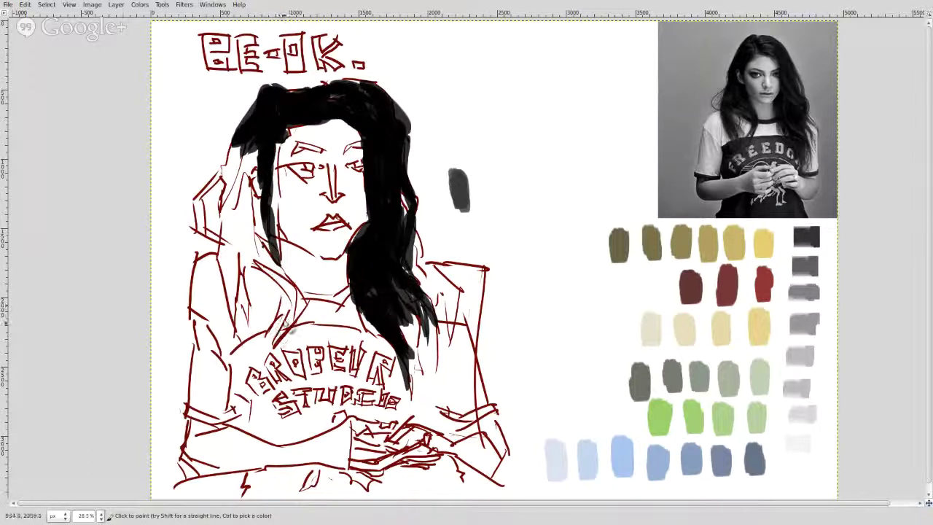
mouse_move(290, 326)
left_mouse_down()
mouse_move(286, 285)
mouse_move(270, 269)
mouse_move(300, 316)
mouse_move(284, 268)
mouse_move(301, 308)
mouse_move(295, 277)
left_mouse_up()
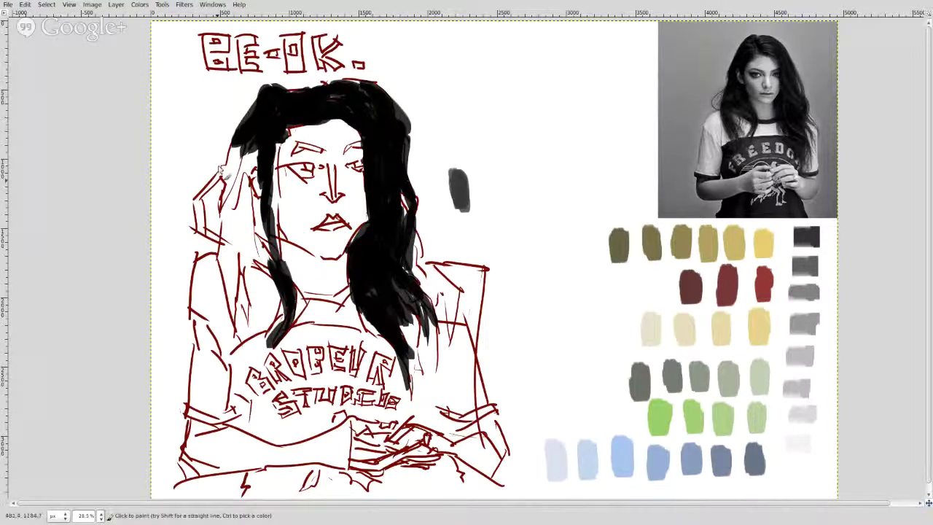
mouse_move(224, 172)
left_mouse_down()
mouse_move(240, 133)
mouse_move(230, 182)
mouse_move(256, 162)
mouse_move(229, 193)
mouse_move(237, 208)
mouse_move(232, 249)
mouse_move(242, 183)
mouse_move(252, 208)
mouse_move(248, 193)
mouse_move(235, 267)
mouse_move(228, 261)
left_mouse_up()
mouse_move(226, 310)
left_mouse_down()
mouse_move(235, 276)
mouse_move(229, 307)
mouse_move(222, 248)
mouse_move(247, 259)
mouse_move(234, 277)
mouse_move(252, 247)
mouse_move(244, 236)
mouse_move(255, 263)
mouse_move(251, 244)
mouse_move(259, 248)
mouse_move(260, 285)
left_mouse_up()
mouse_move(256, 248)
left_mouse_down()
mouse_move(263, 240)
mouse_move(272, 255)
mouse_move(248, 185)
left_mouse_up()
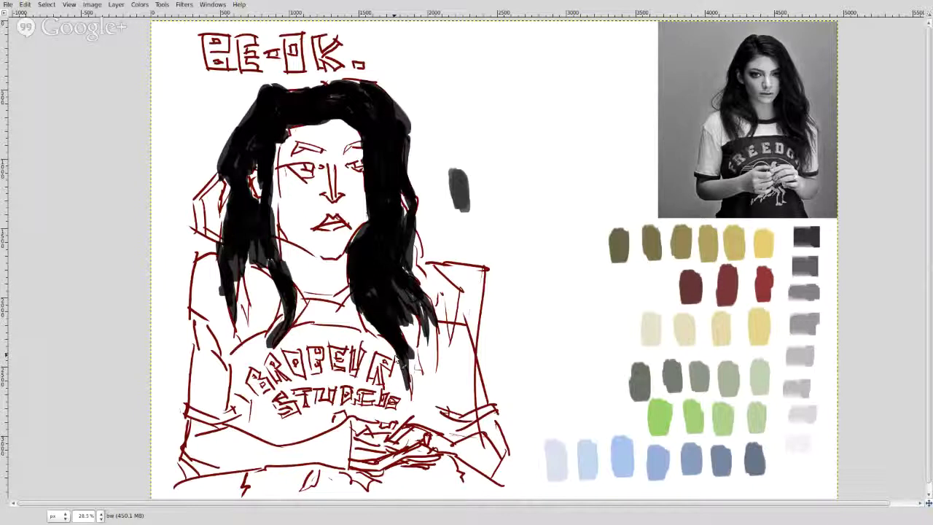
Paint both eyebrows black, darken the eyes, and fill the heavy shadow around the left eye
mouse_move(363, 140)
left_mouse_down()
mouse_move(294, 152)
mouse_move(309, 152)
left_mouse_up()
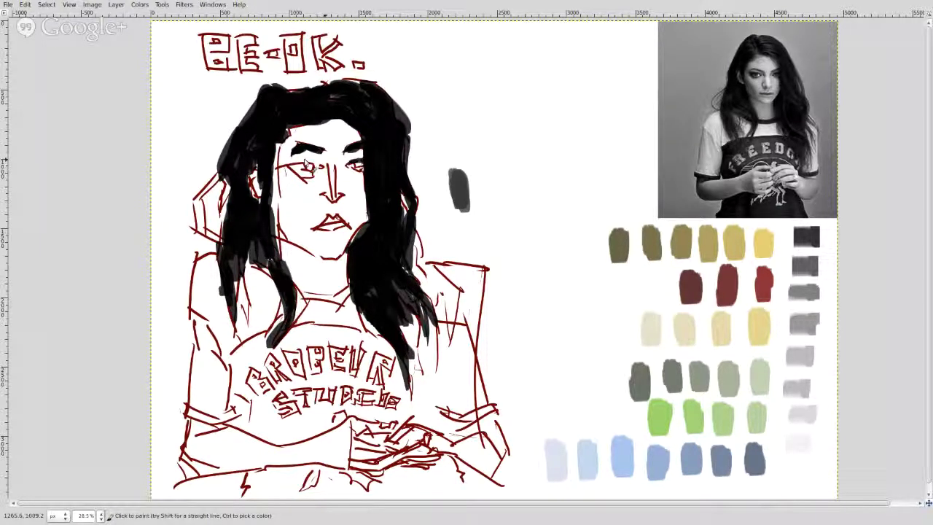
left_click_drag(303, 168, 318, 172)
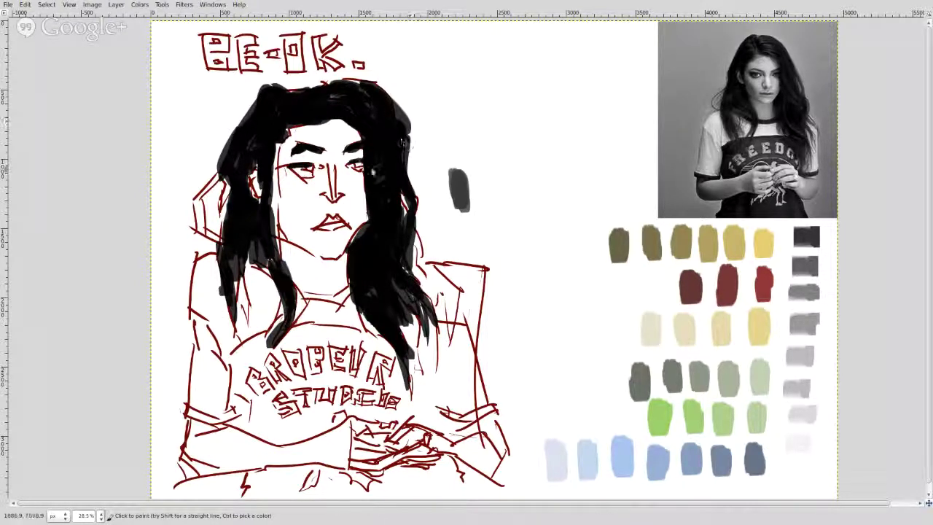
mouse_move(296, 169)
left_mouse_down()
mouse_move(303, 178)
mouse_move(291, 169)
mouse_move(349, 166)
mouse_move(364, 178)
mouse_move(359, 167)
left_mouse_up()
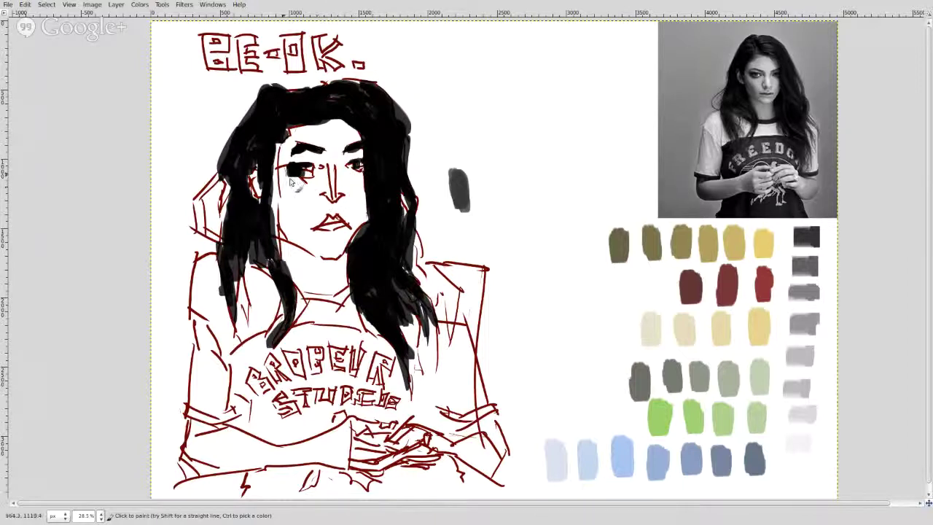
left_click_drag(290, 184, 291, 176)
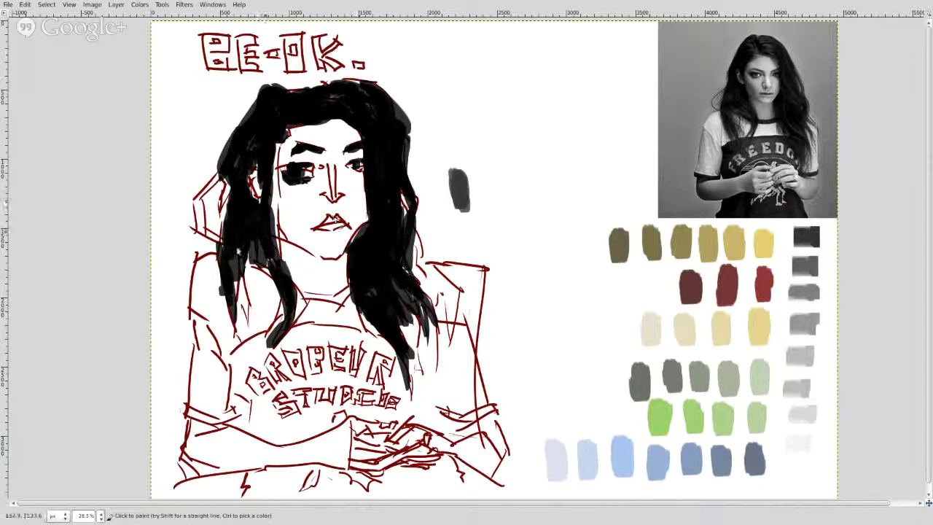
Paint the outer lock that bulges out from the hair's left side in black along its sketched outline
mouse_move(230, 184)
left_mouse_down()
mouse_move(203, 172)
mouse_move(198, 217)
mouse_move(232, 245)
mouse_move(209, 218)
left_mouse_up()
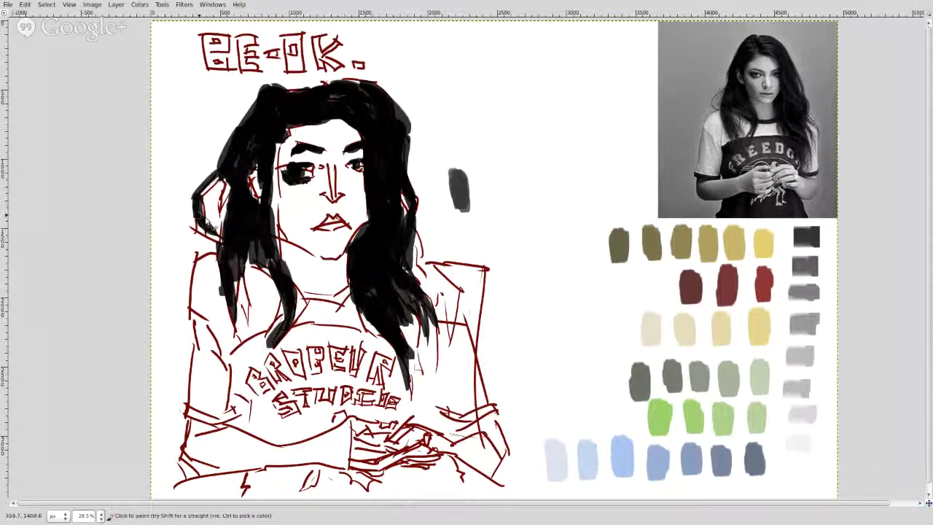